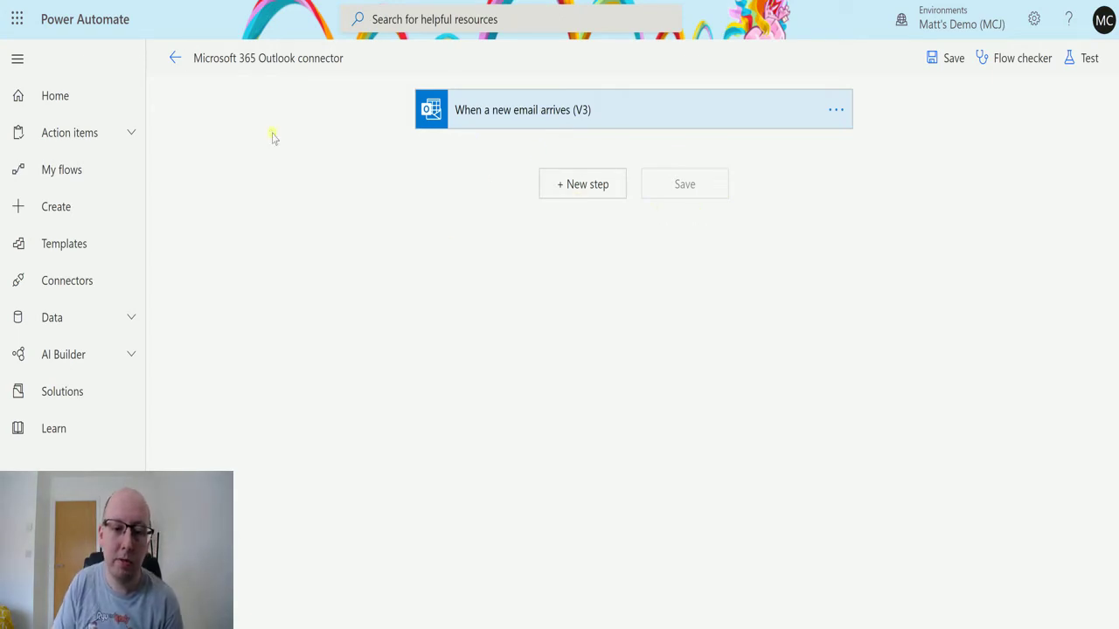
# Step: Add a Microsoft 365 Outlook Export email (V2) action directly after the new-email trigger
pyautogui.click(641, 127)
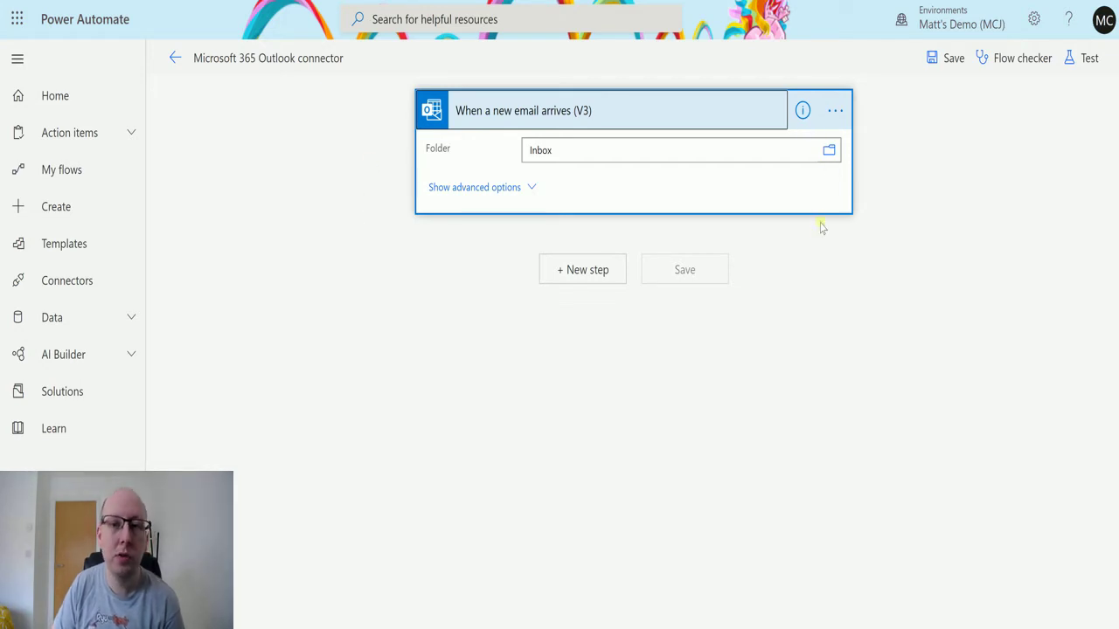
pyautogui.click(697, 124)
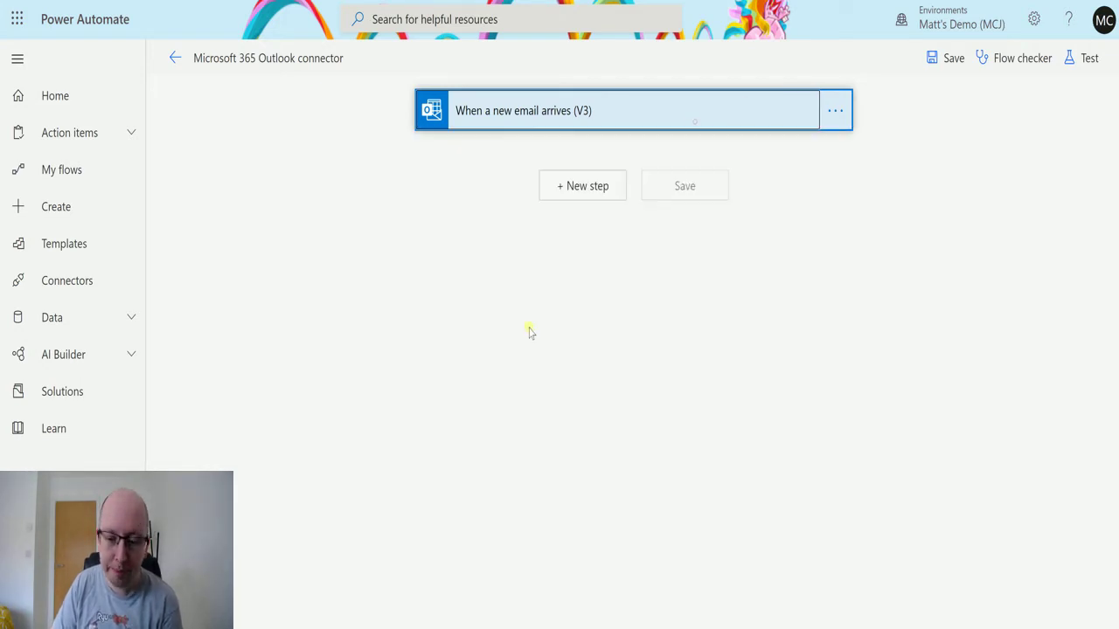
pyautogui.click(582, 186)
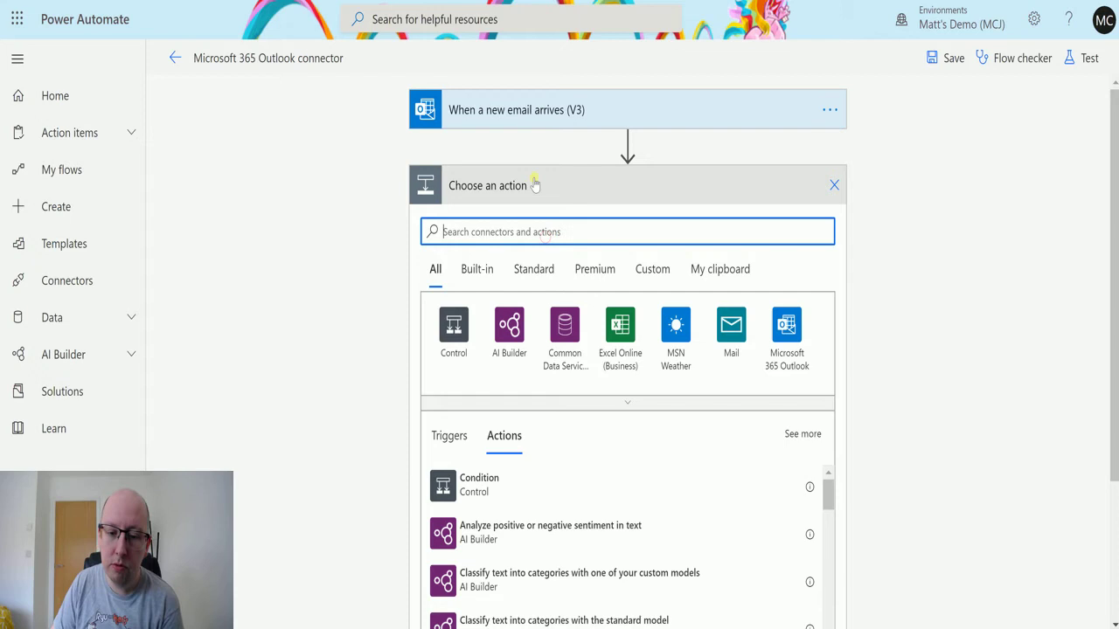
pyautogui.click(791, 326)
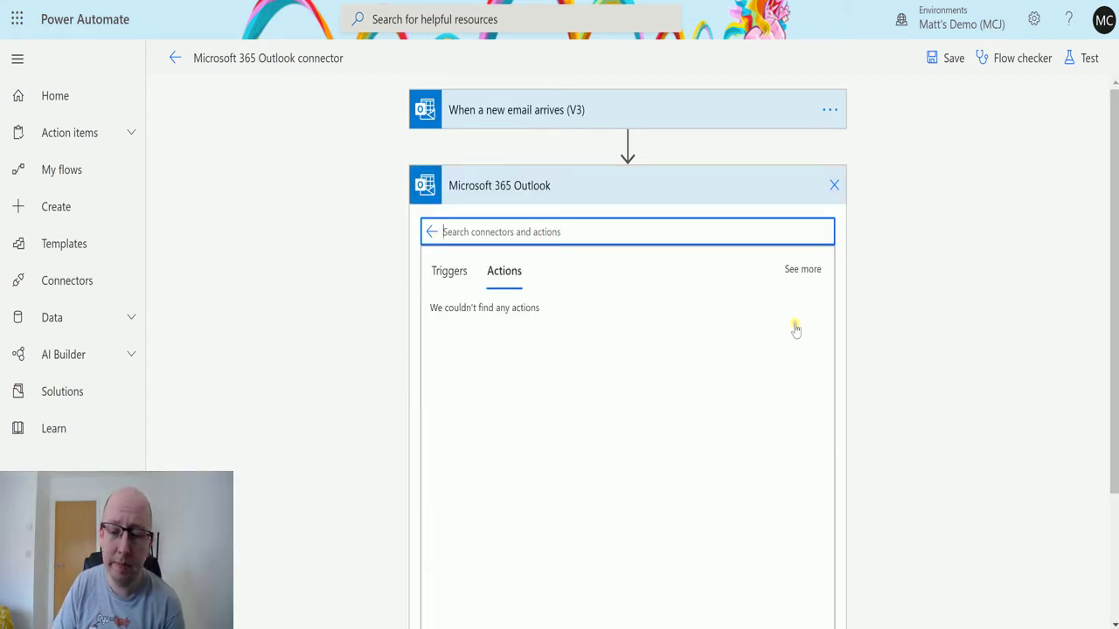
pyautogui.scroll(-1, 539, 411)
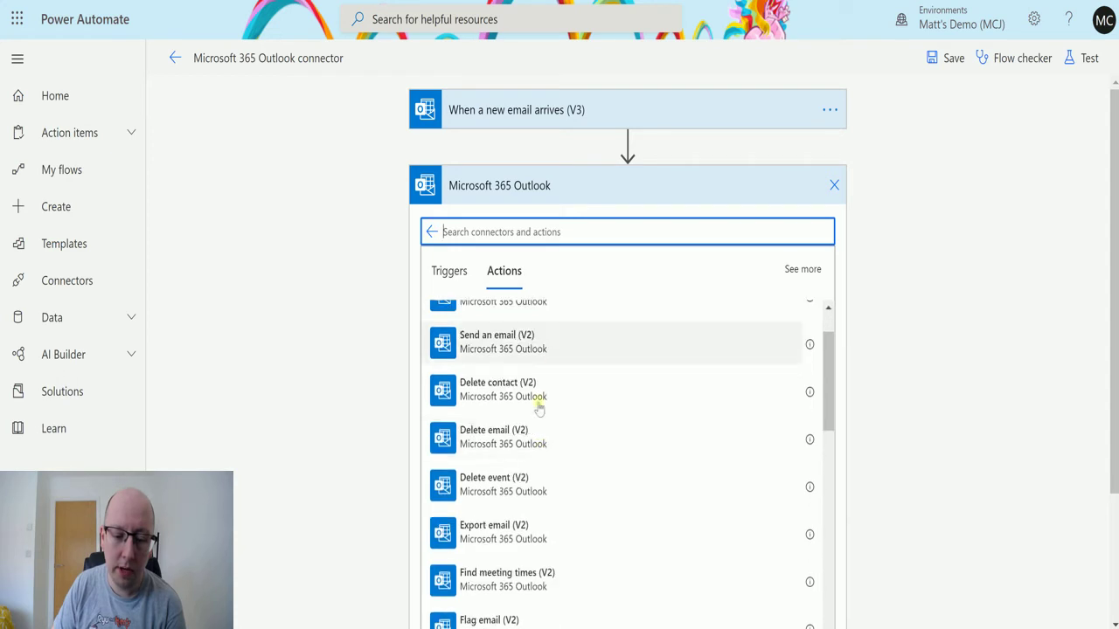
pyautogui.click(511, 525)
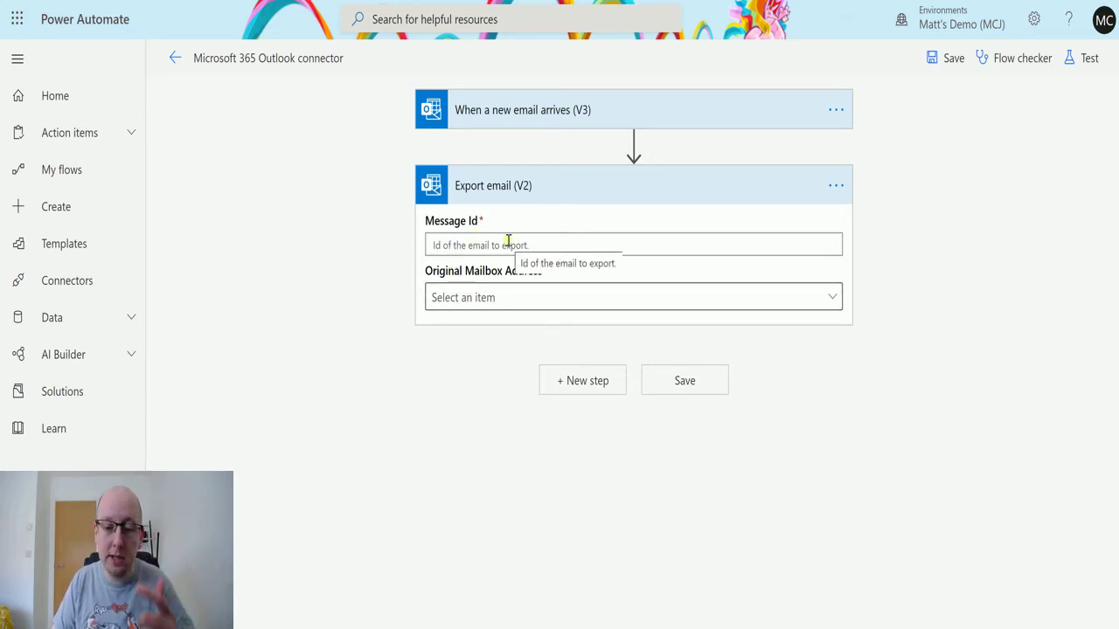
# Step: Fill the Export email (V2) Message Id with the trigger's Message Id dynamic value
pyautogui.click(507, 241)
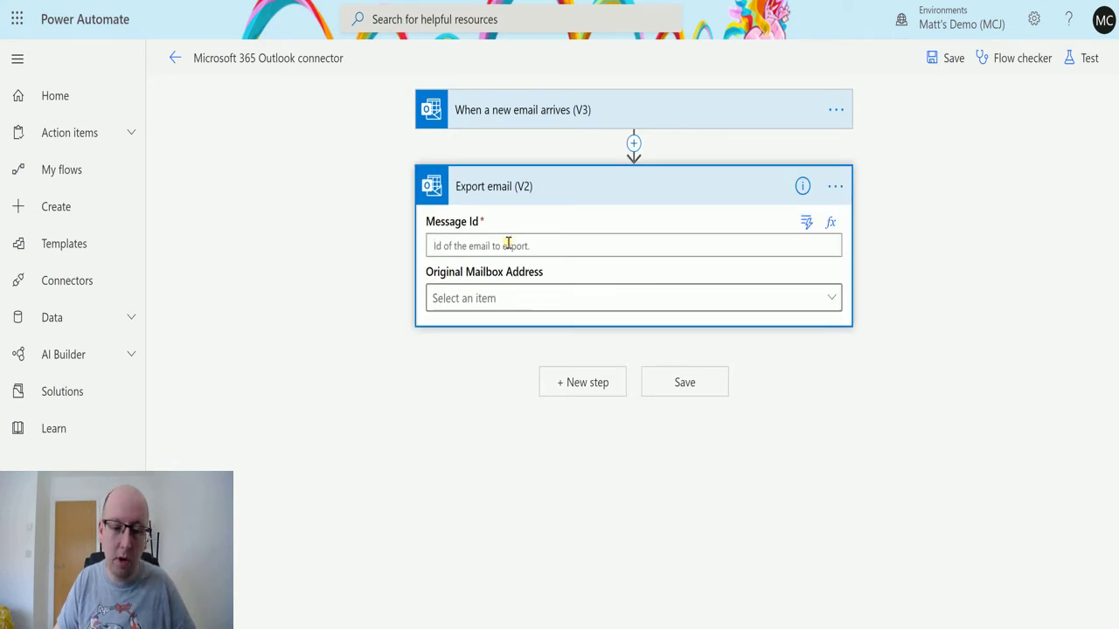
pyautogui.click(507, 245)
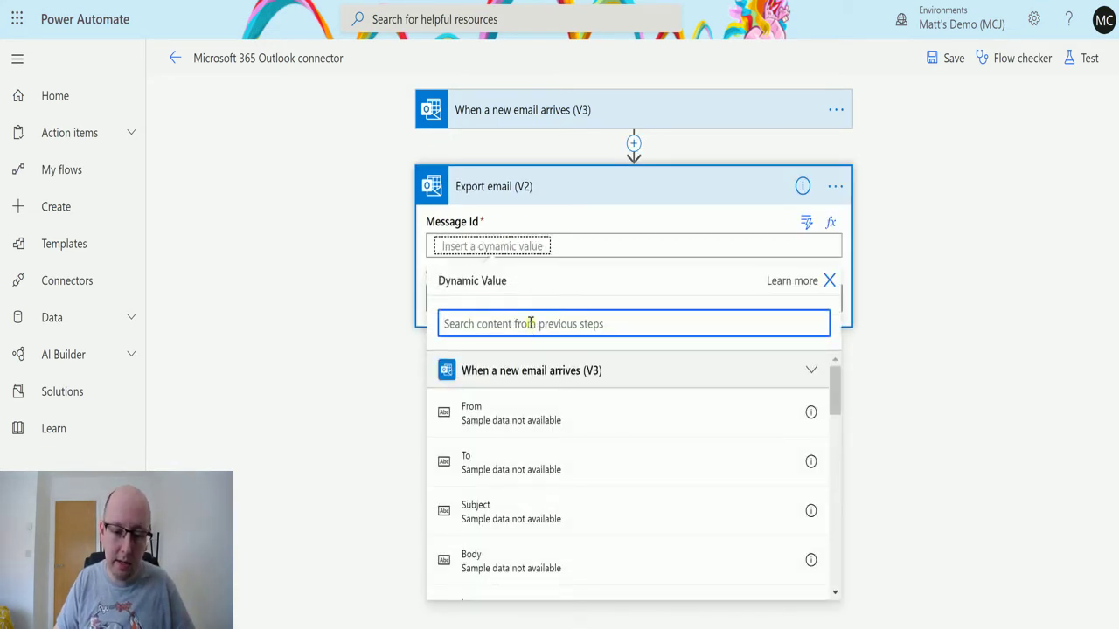
pyautogui.write('id')
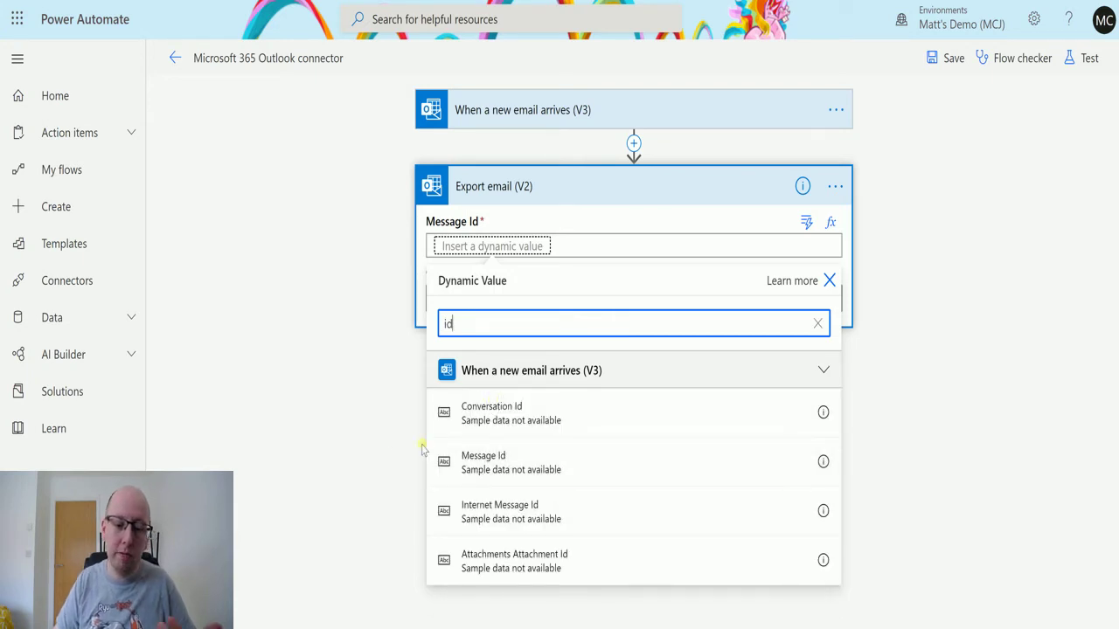
pyautogui.click(502, 469)
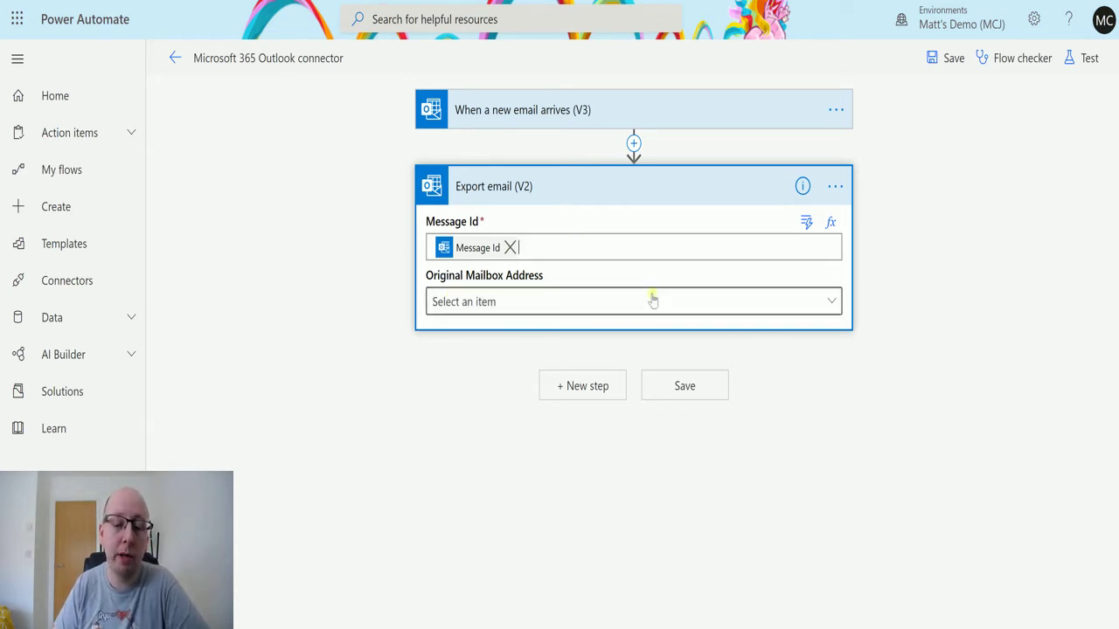
pyautogui.click(811, 302)
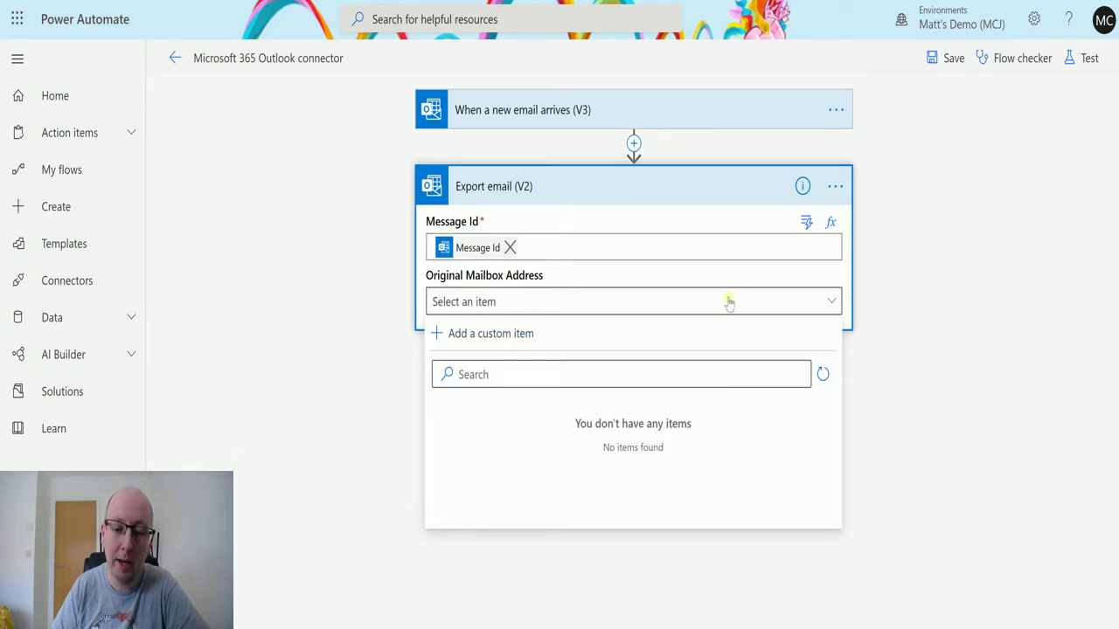
pyautogui.click(781, 306)
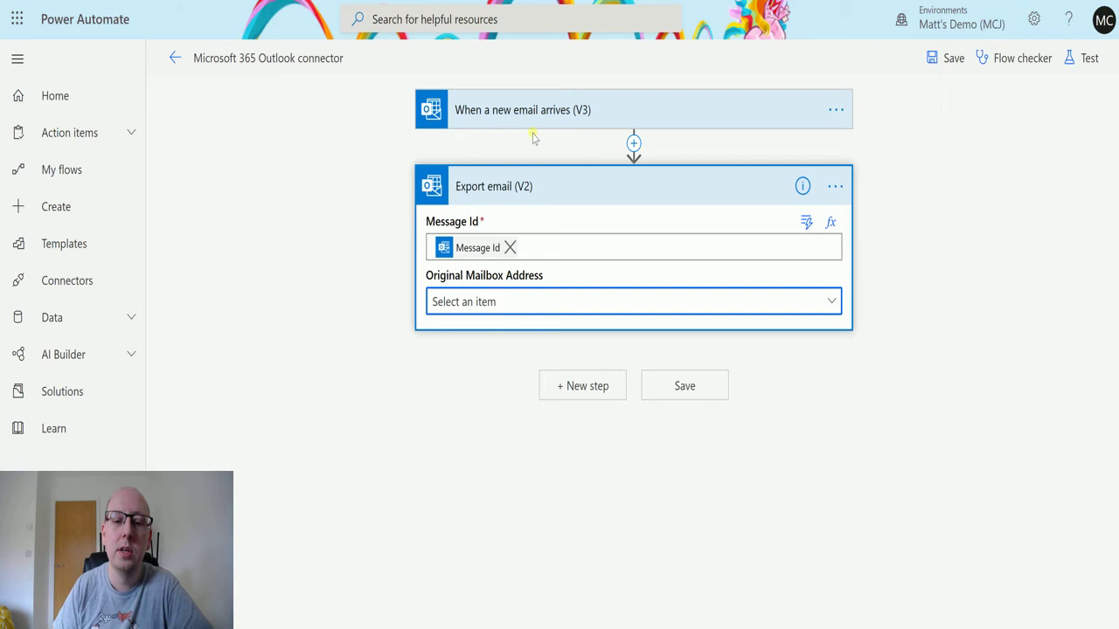
# Step: Add a OneDrive for Business Create file action after the Export email step
pyautogui.click(594, 390)
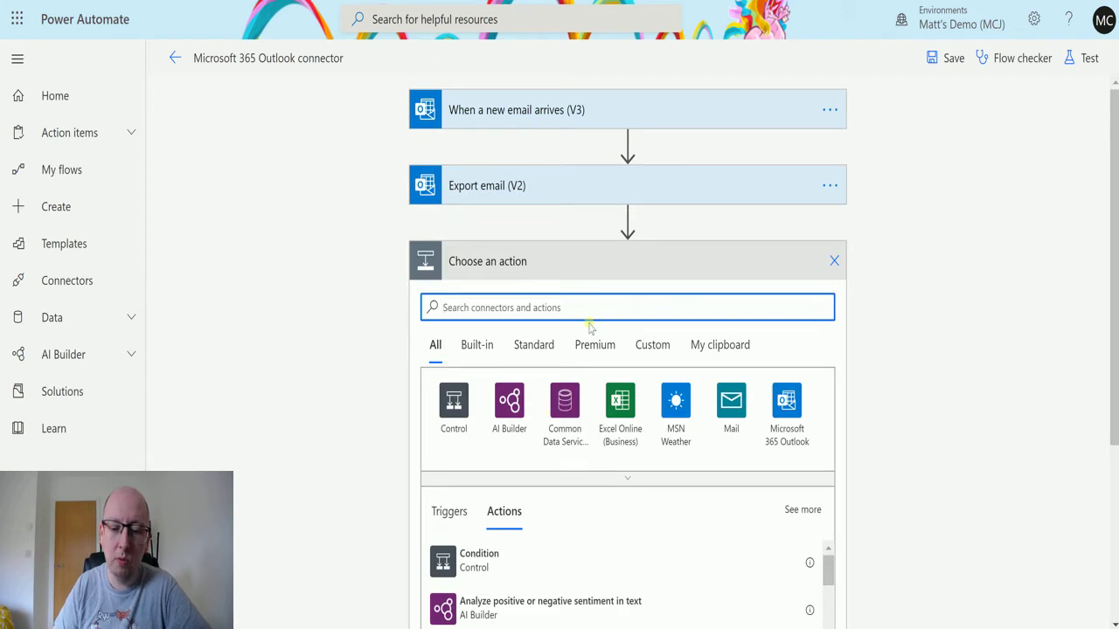
pyautogui.write('onedrive')
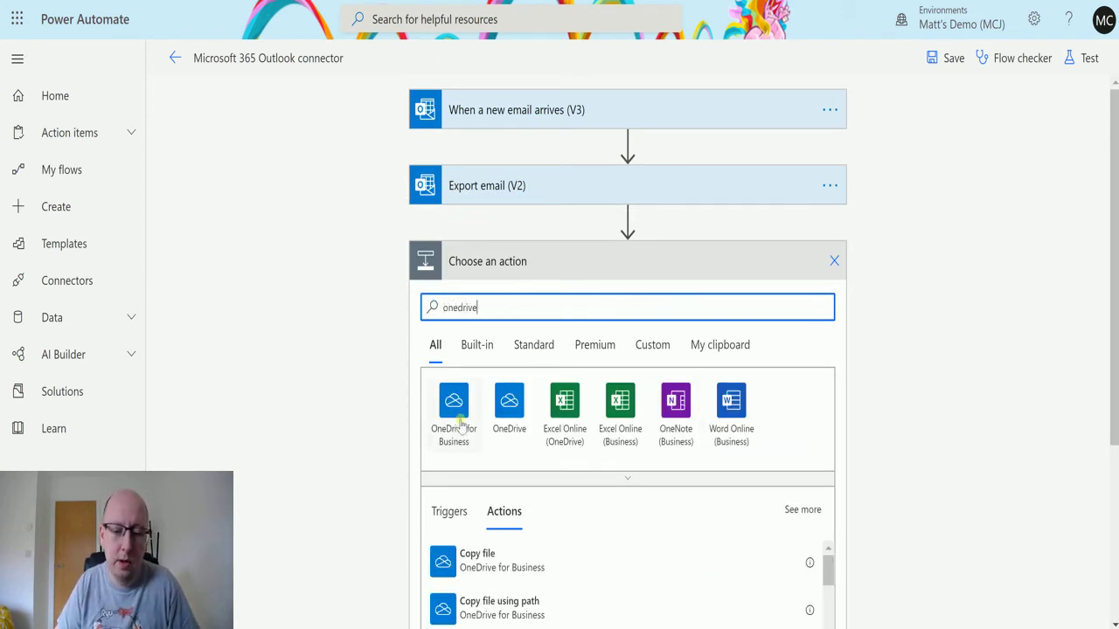
pyautogui.click(458, 425)
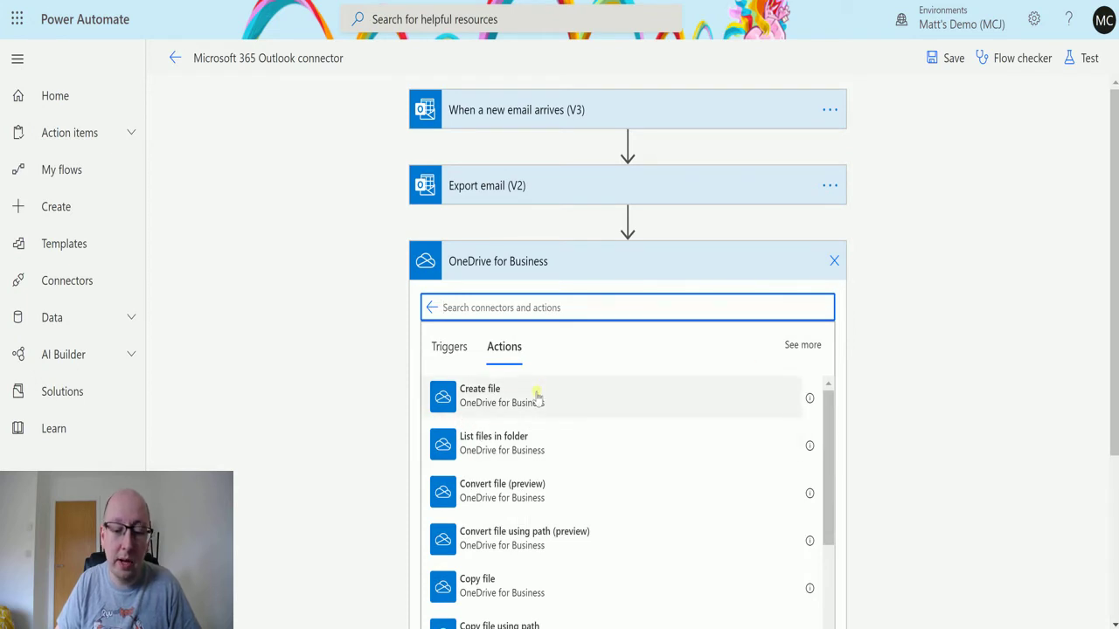
pyautogui.click(515, 402)
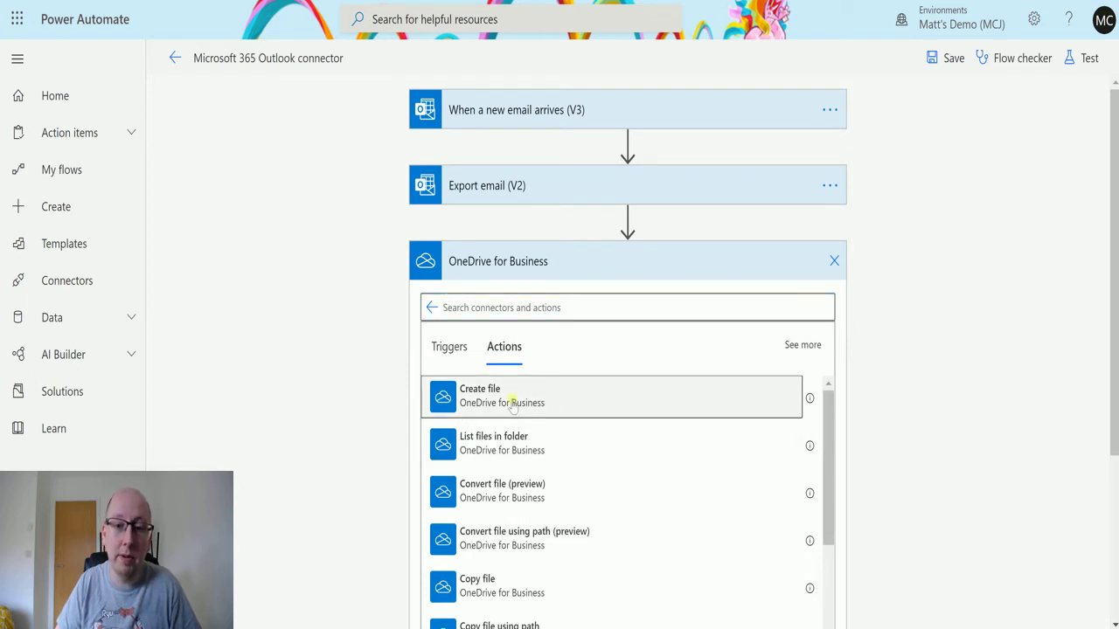
# Step: Set the Create file Folder Path to /PowerAutomate using the folder picker
pyautogui.click(681, 306)
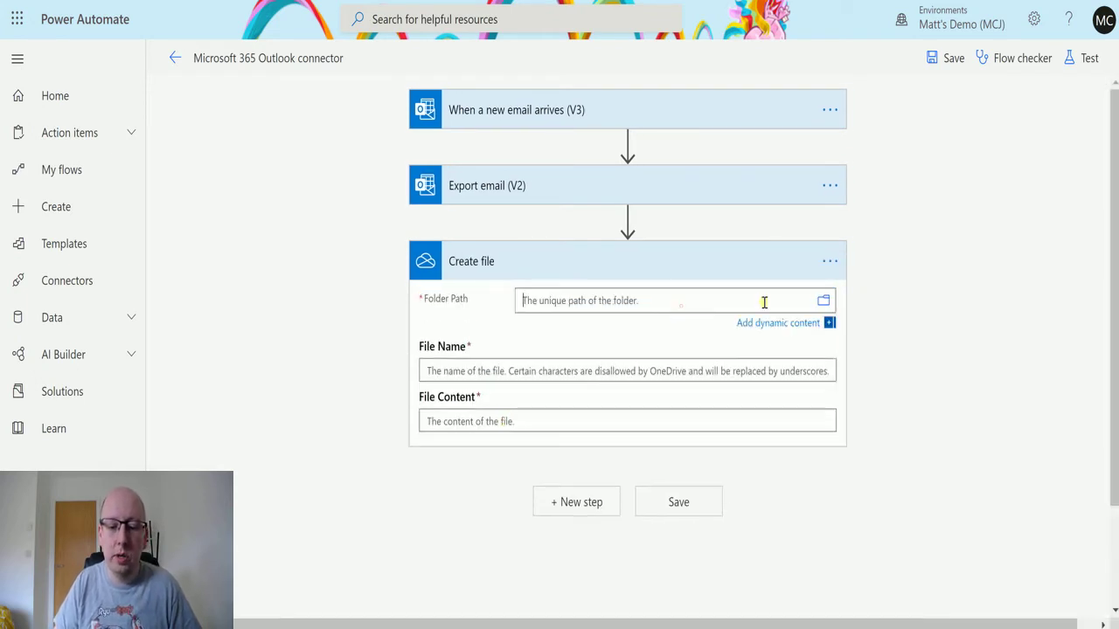
pyautogui.click(823, 301)
pyautogui.click(1053, 340)
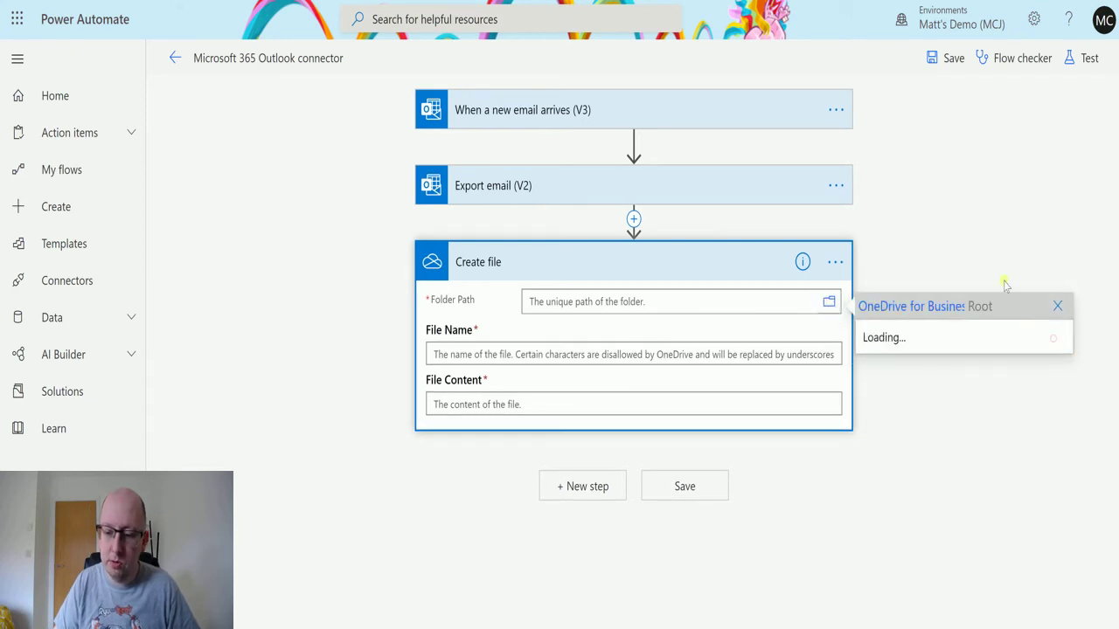
pyautogui.scroll(-3, 965, 298)
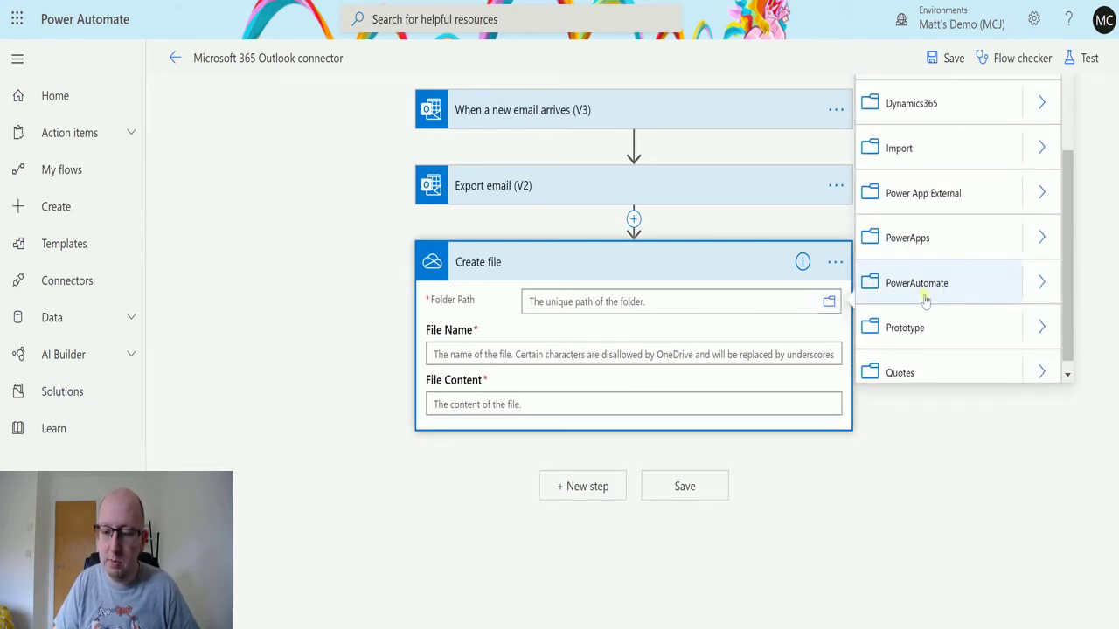
pyautogui.click(962, 282)
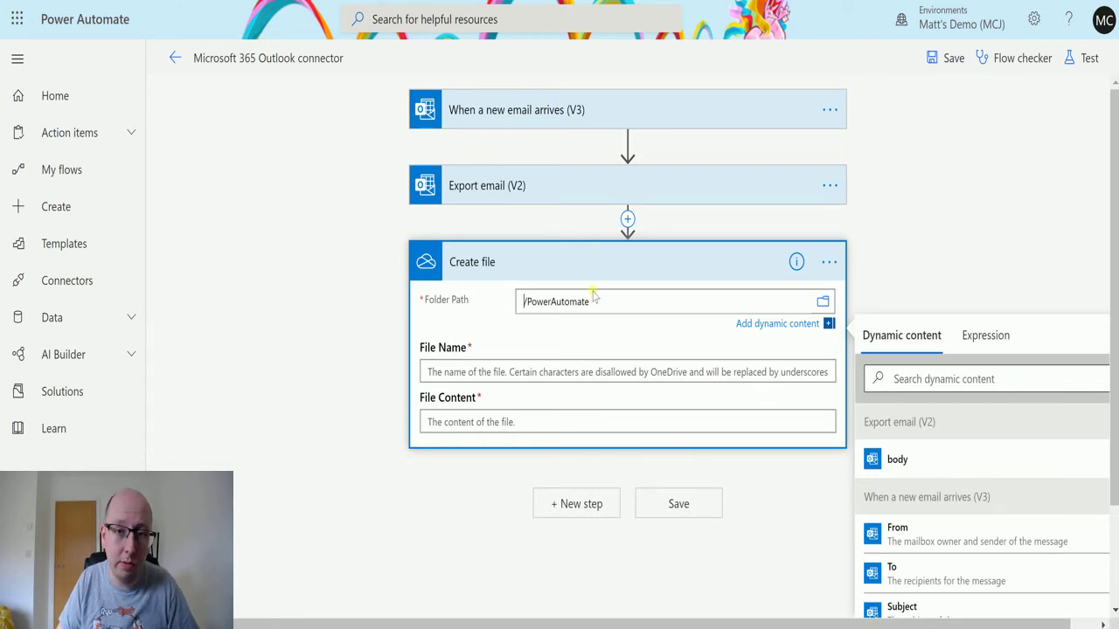
pyautogui.click(584, 372)
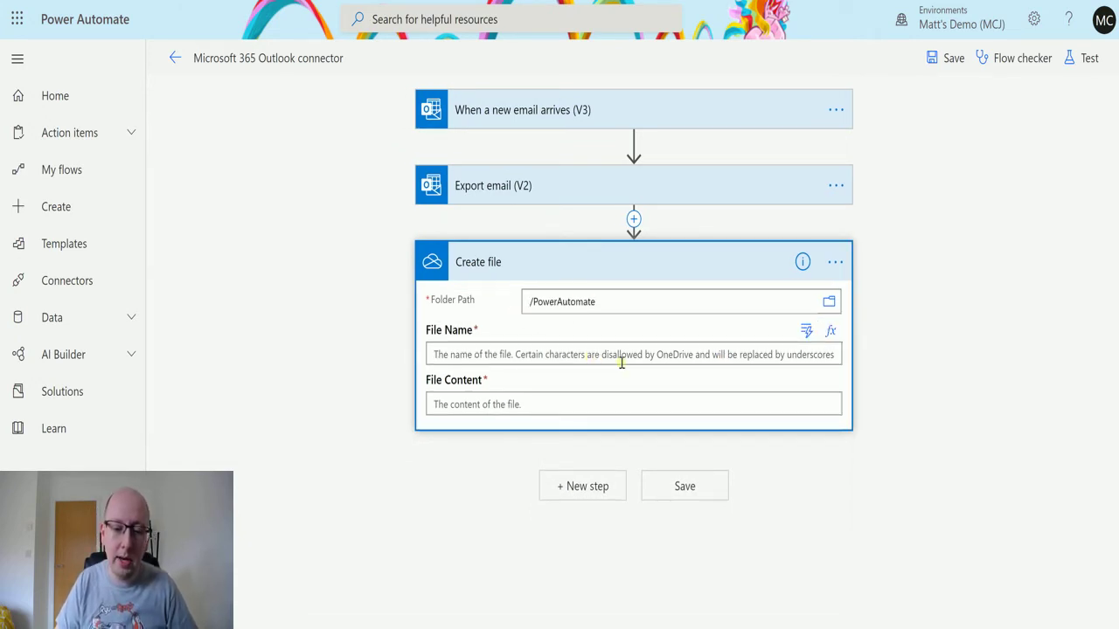
# Step: Set the Create file File Name to the email's Subject dynamic value
pyautogui.click(591, 352)
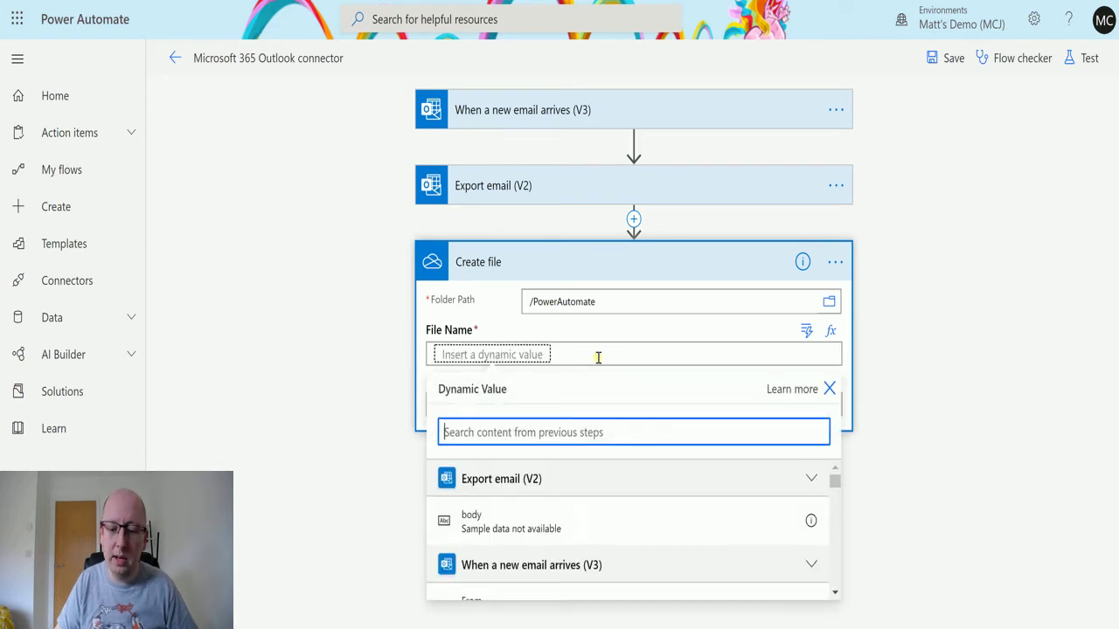
pyautogui.write('sub')
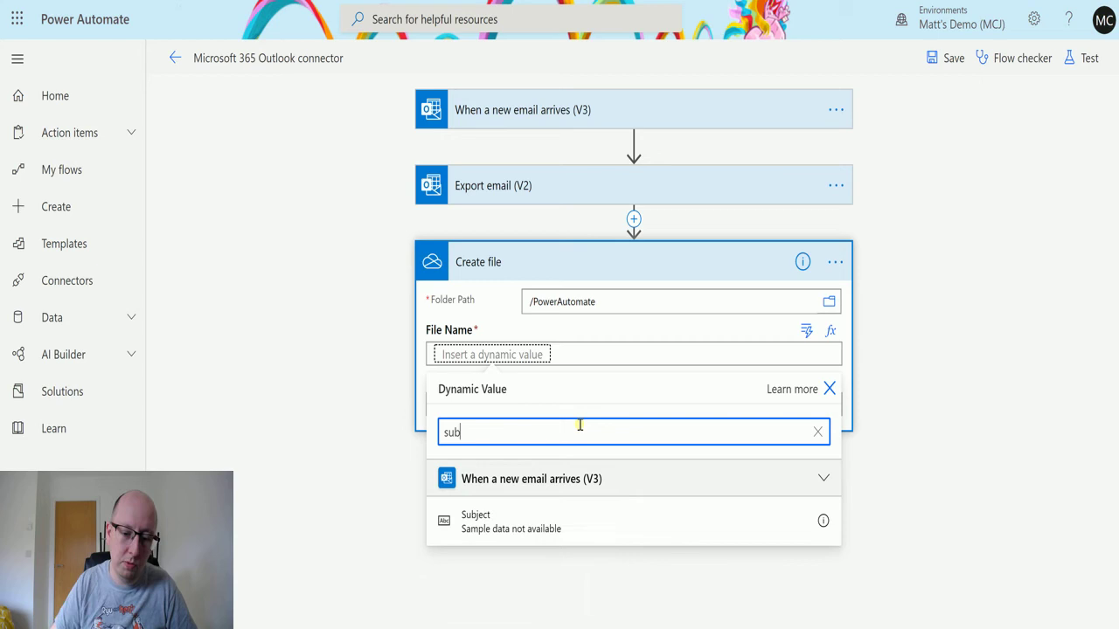
pyautogui.click(525, 525)
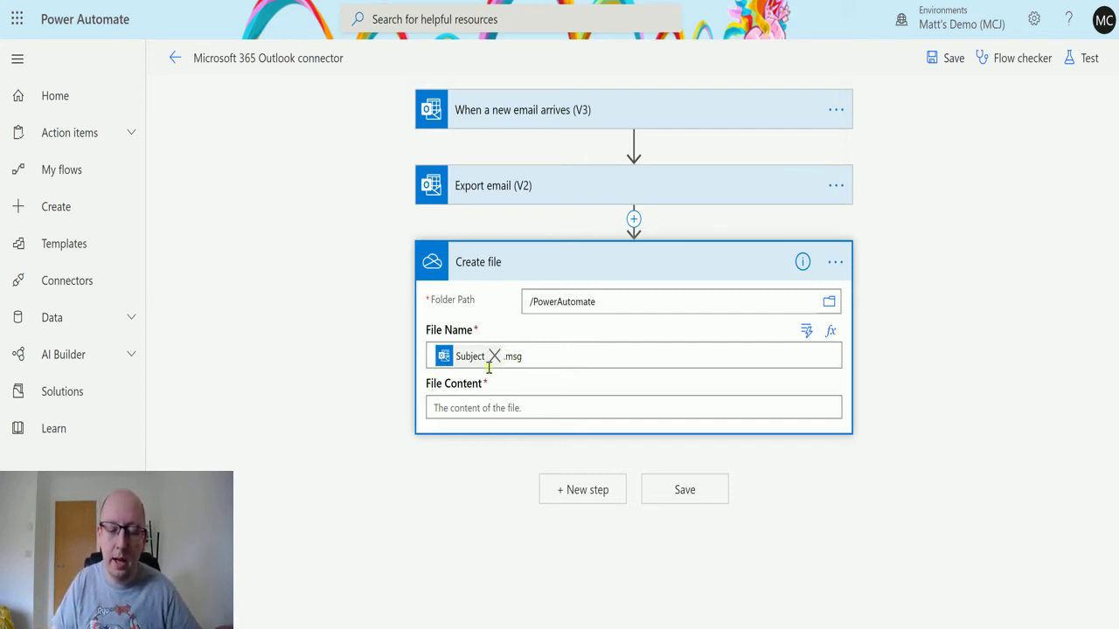
# Step: Fill File Content with the Body value from Export email (V2)
pyautogui.click(549, 404)
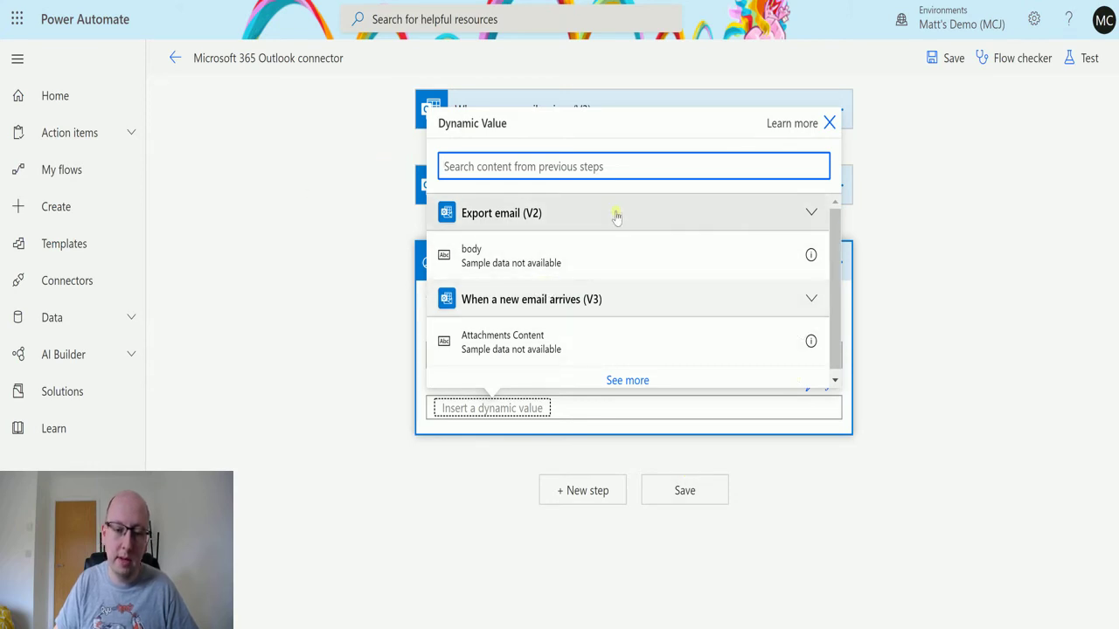
pyautogui.click(812, 214)
pyautogui.click(823, 259)
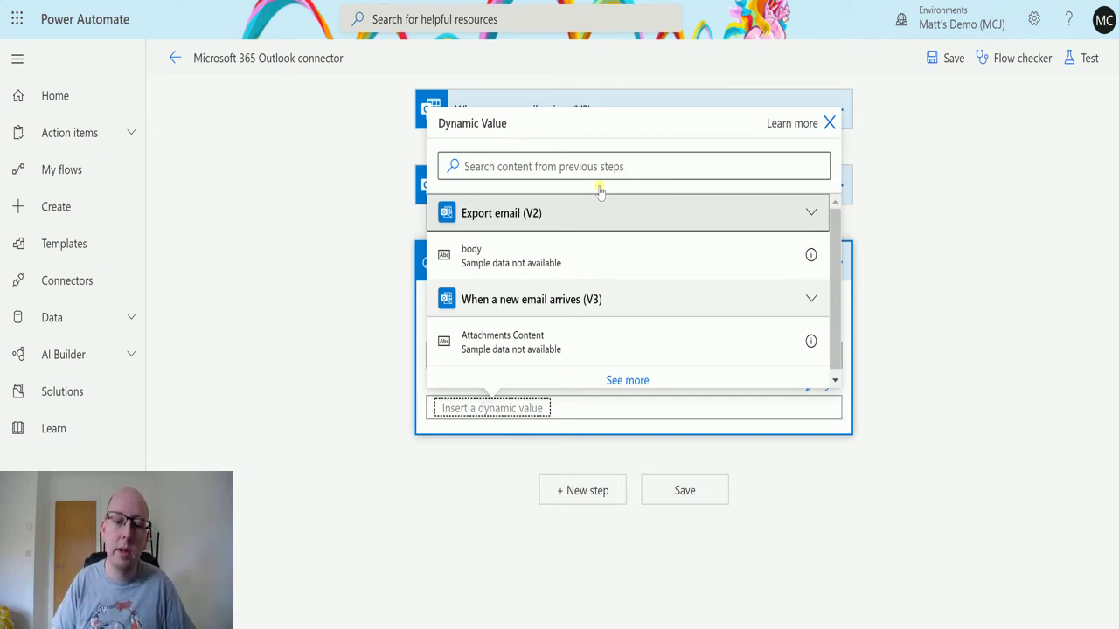
pyautogui.click(515, 249)
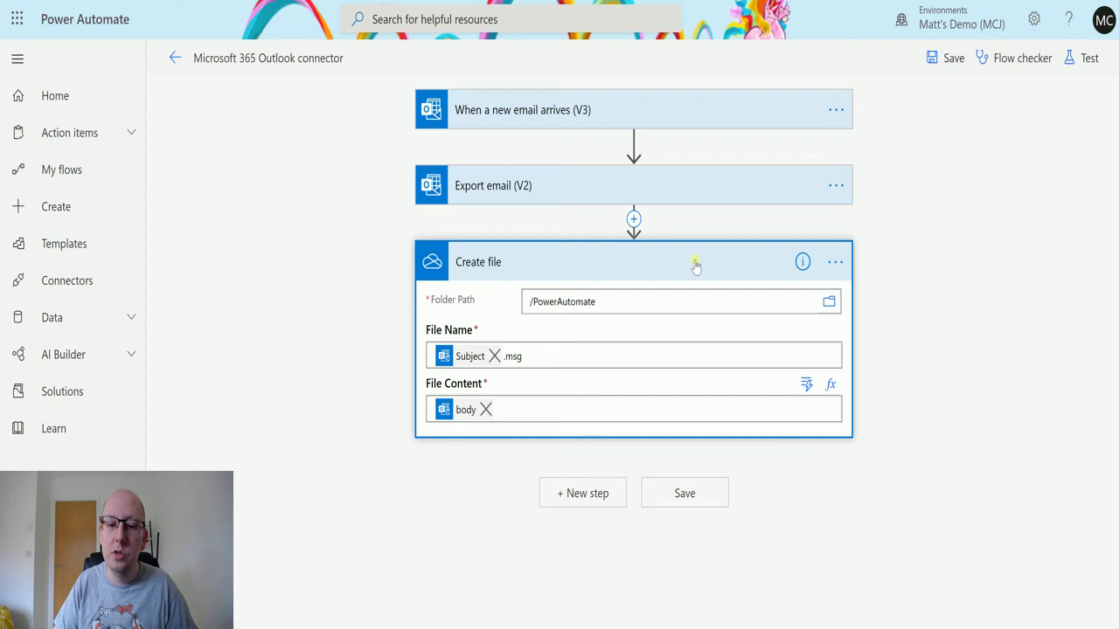
# Step: Save the flow and start a test using 'I'll perform the trigger action'
pyautogui.click(1088, 58)
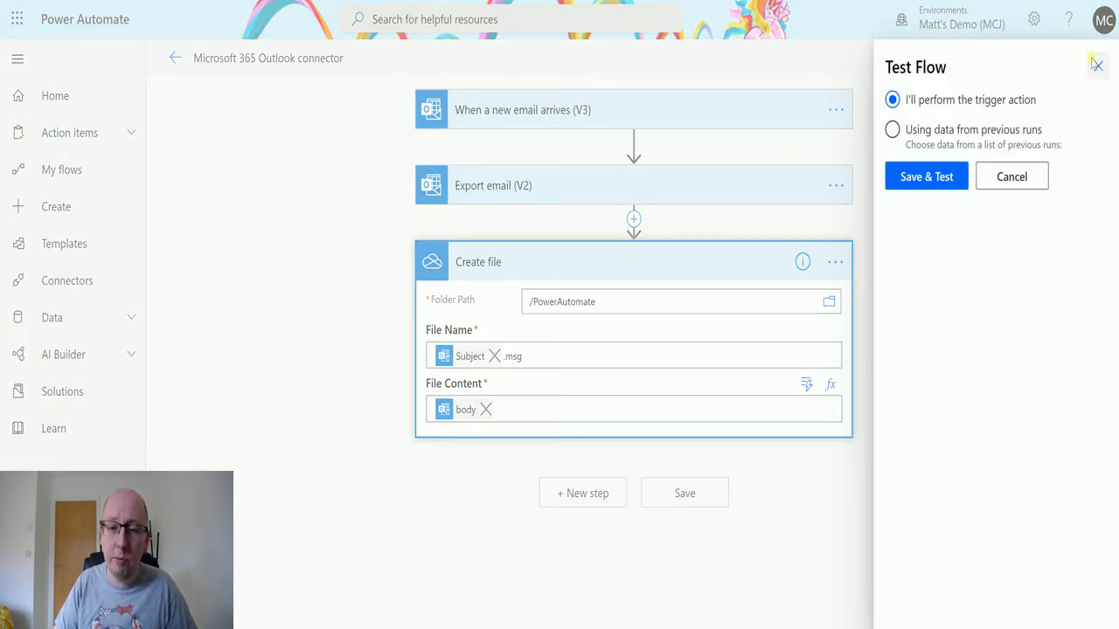
pyautogui.click(928, 175)
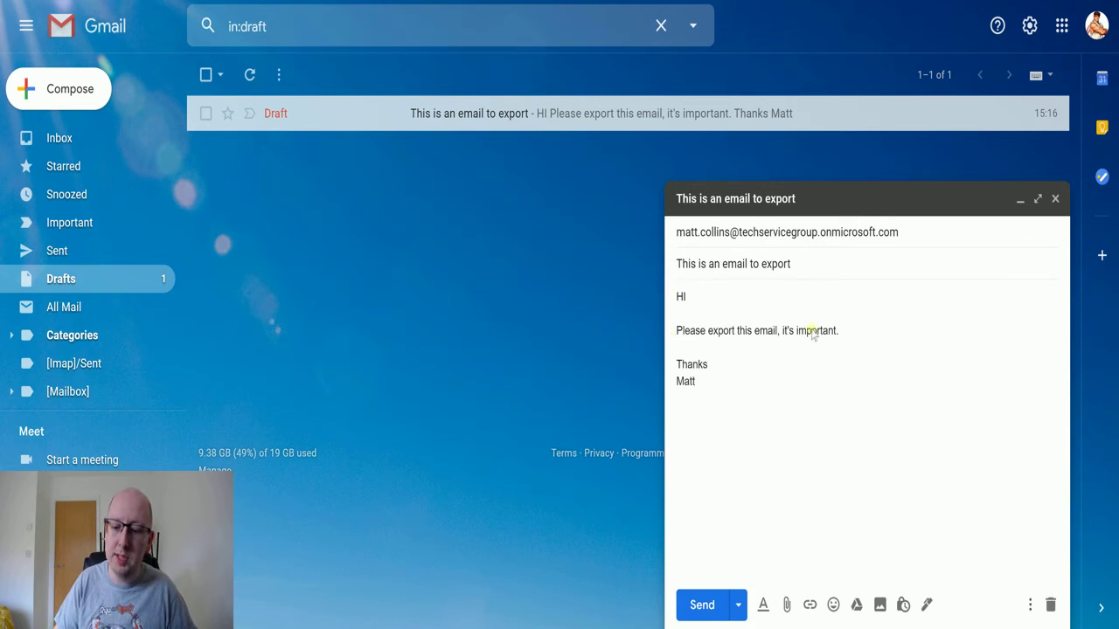
# Step: Send the 'This is an email to export' Gmail draft and return to Power Automate
pyautogui.click(703, 603)
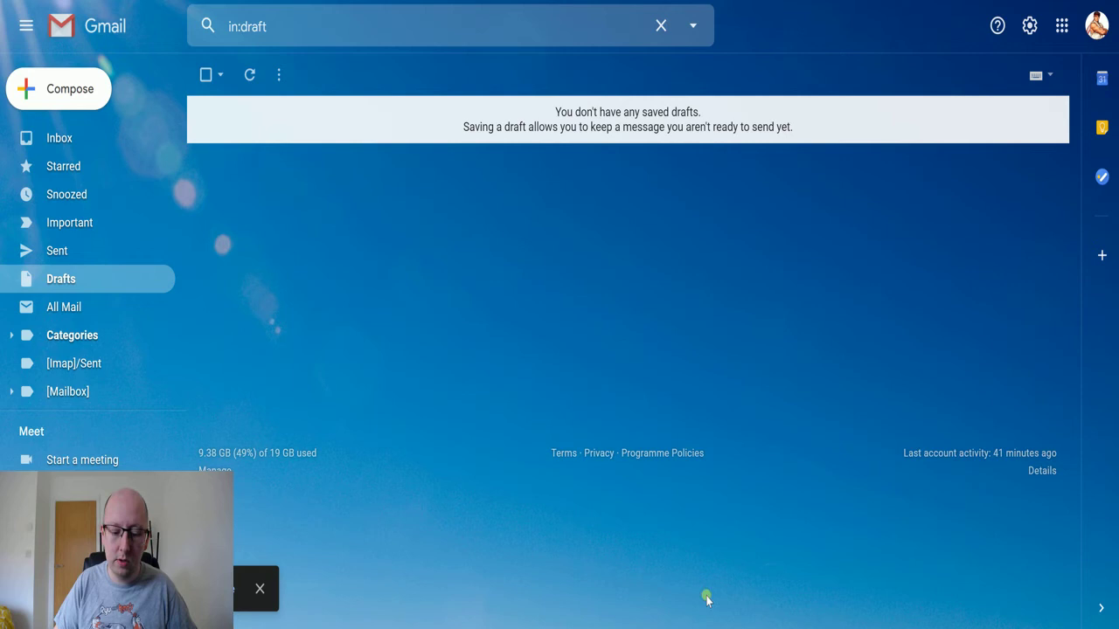
pyautogui.hotkey('alt', 'Tab')
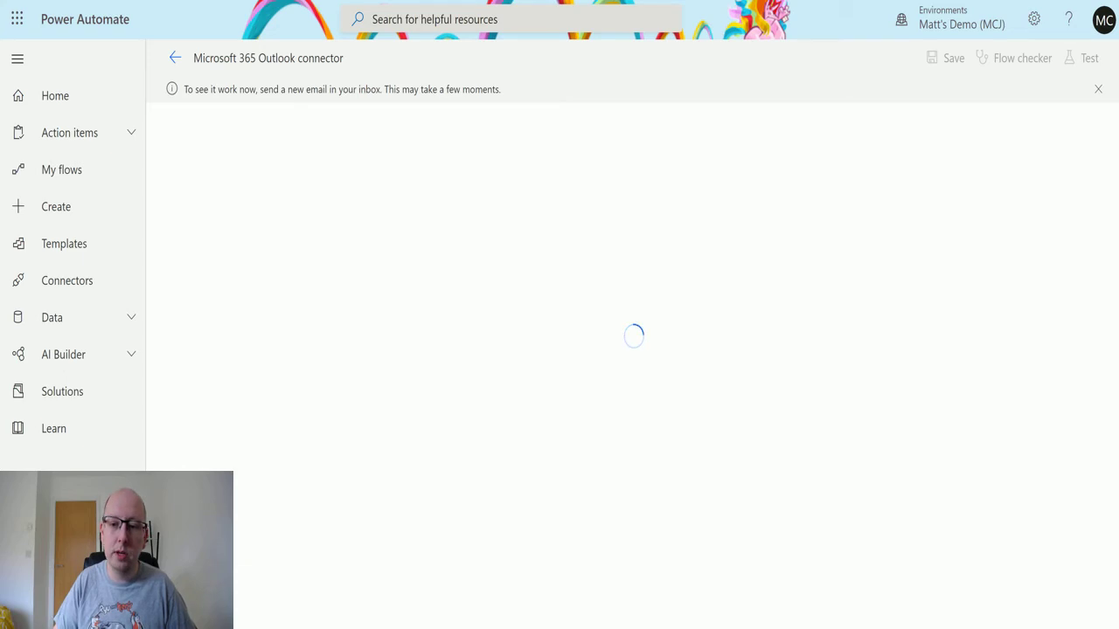
# Step: Switch from the running flow test to the Outlook web inbox
pyautogui.hotkey('alt', 'Tab')
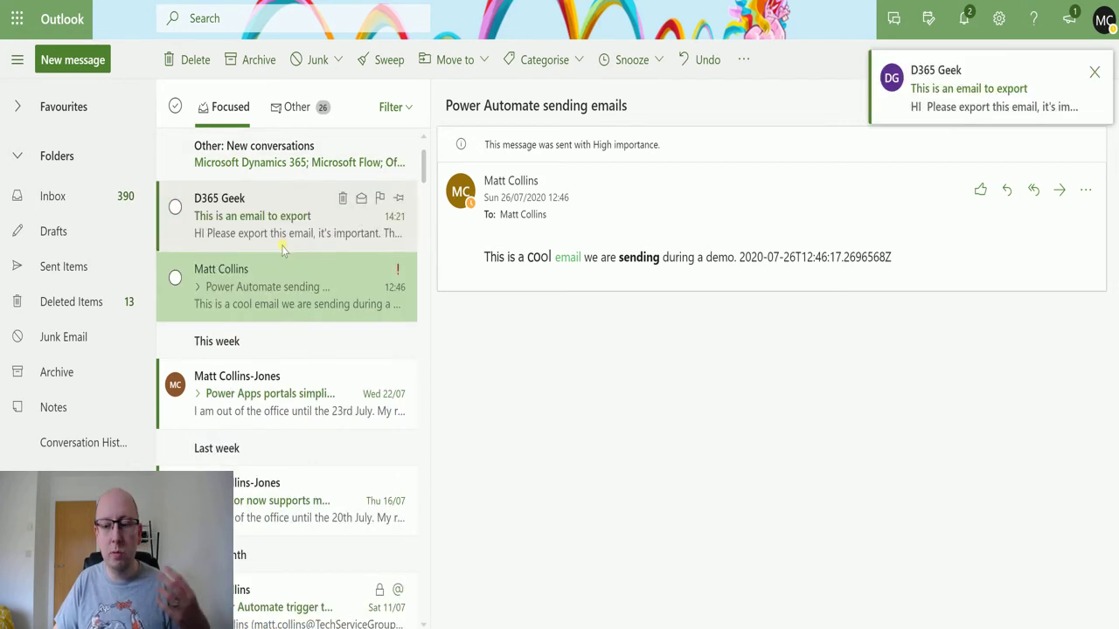
# Step: Open the 'This is an email to export' message in the Outlook reading pane
pyautogui.click(282, 236)
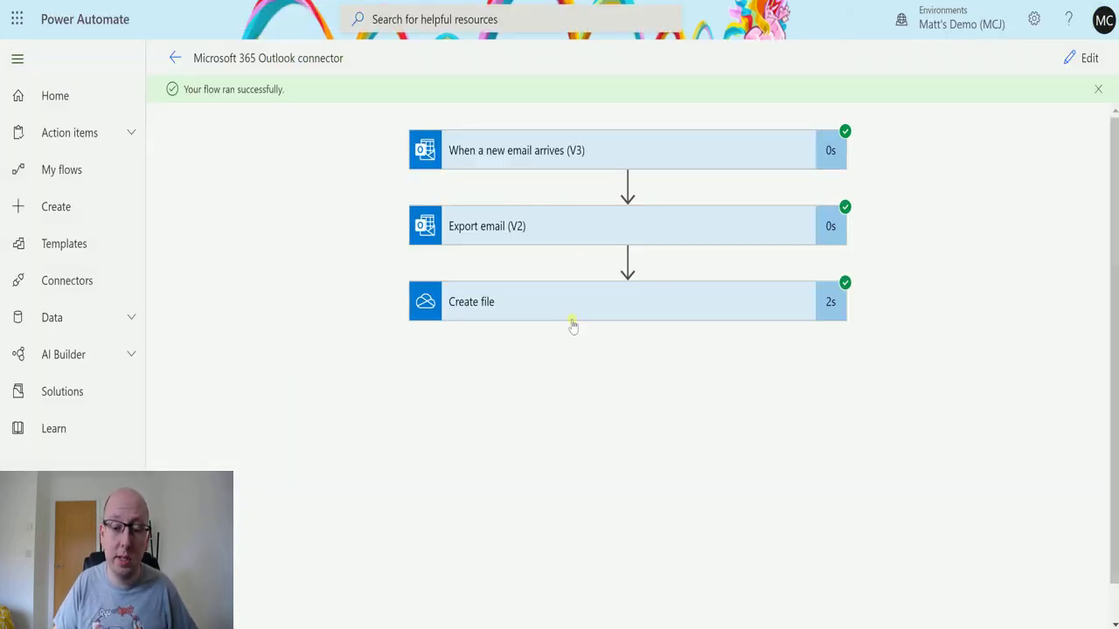
# Step: Review the Export email (V2) step's run outputs, including the exported email body
pyautogui.click(664, 229)
pyautogui.scroll(-10, 735, 404)
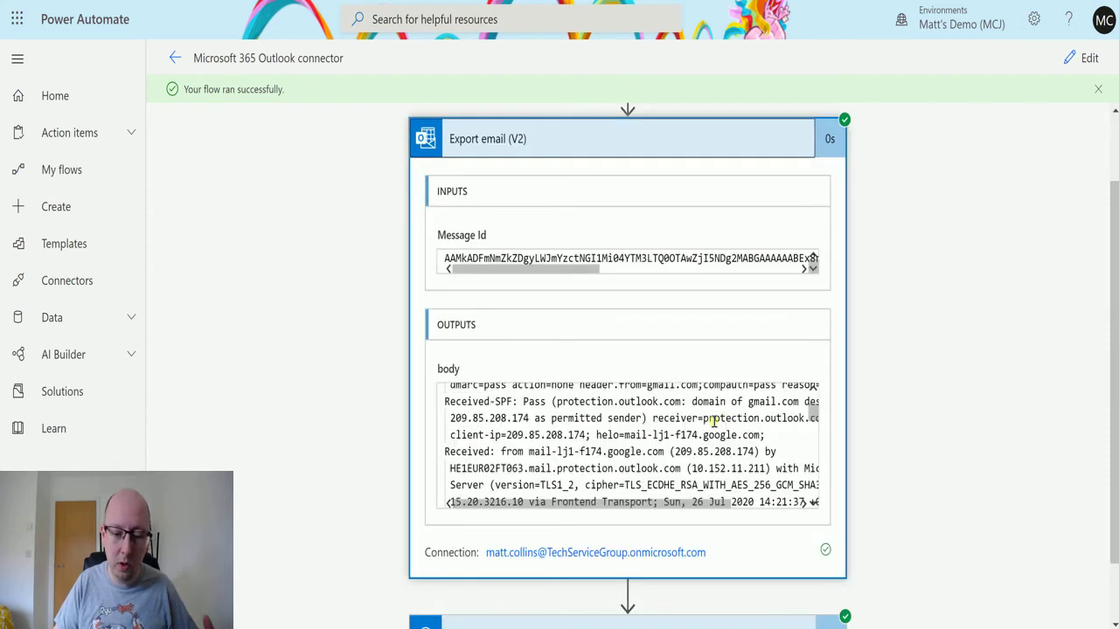
pyautogui.scroll(-10, 644, 414)
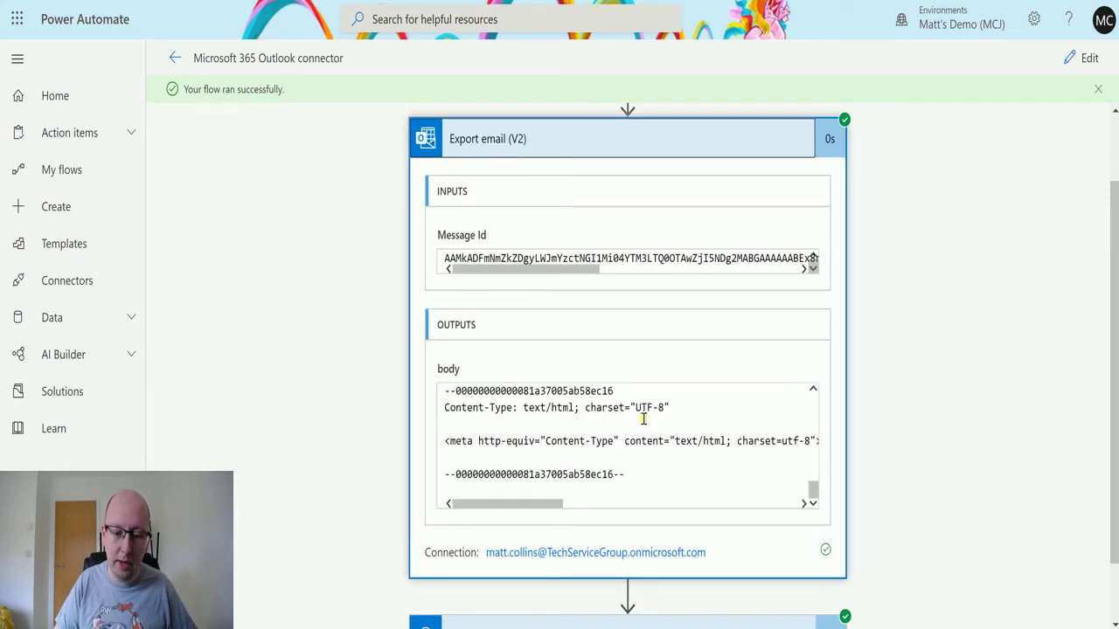
pyautogui.scroll(10, 669, 430)
pyautogui.scroll(2, 635, 417)
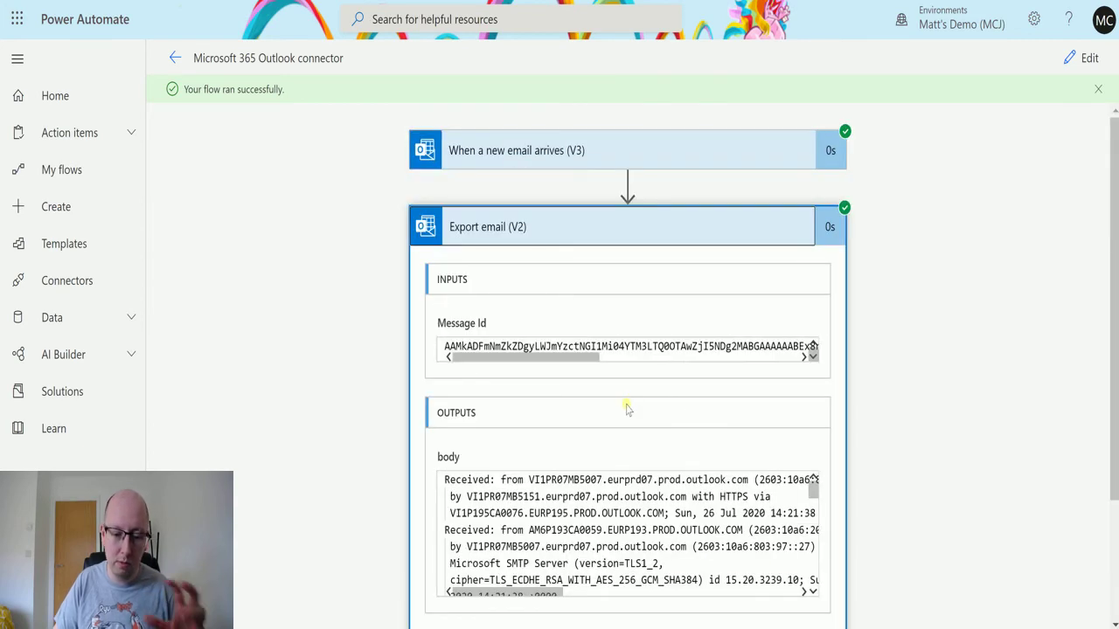
pyautogui.scroll(-1, 879, 377)
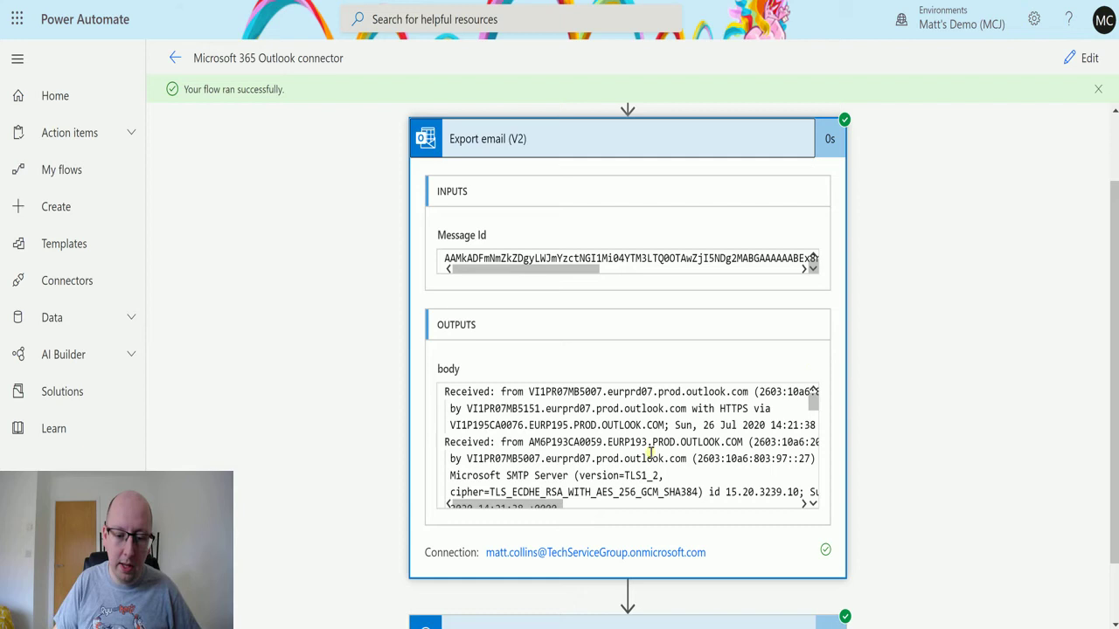
pyautogui.scroll(-3, 778, 459)
pyautogui.scroll(-1, 865, 420)
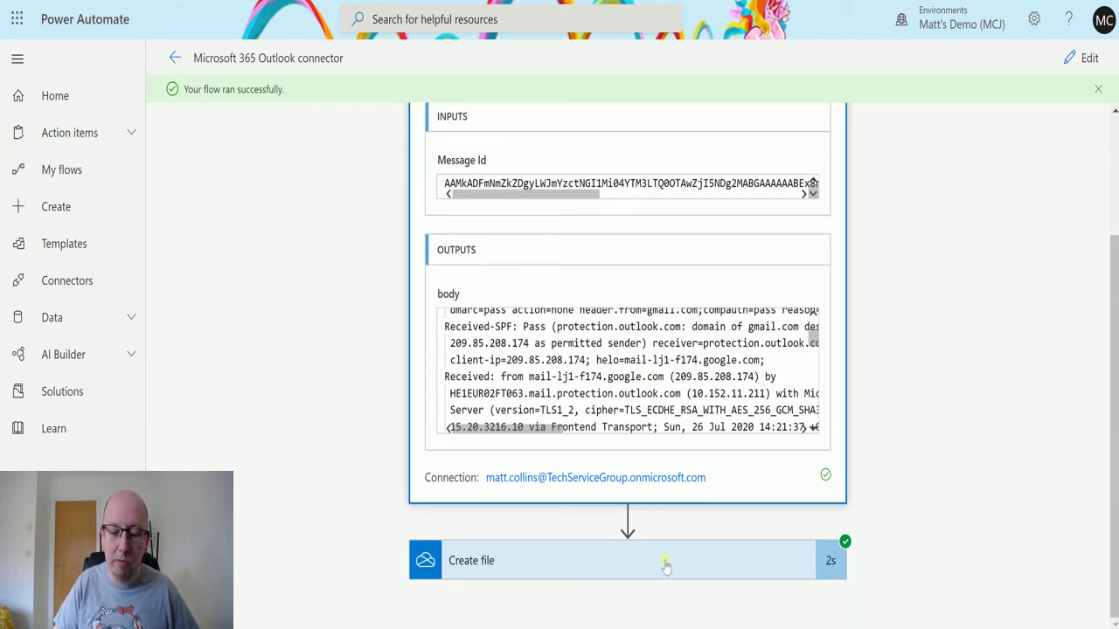
# Step: Check the Create file output at /PowerAutomate/This is an email to export, then view OneDrive
pyautogui.click(733, 559)
pyautogui.scroll(-2, 874, 325)
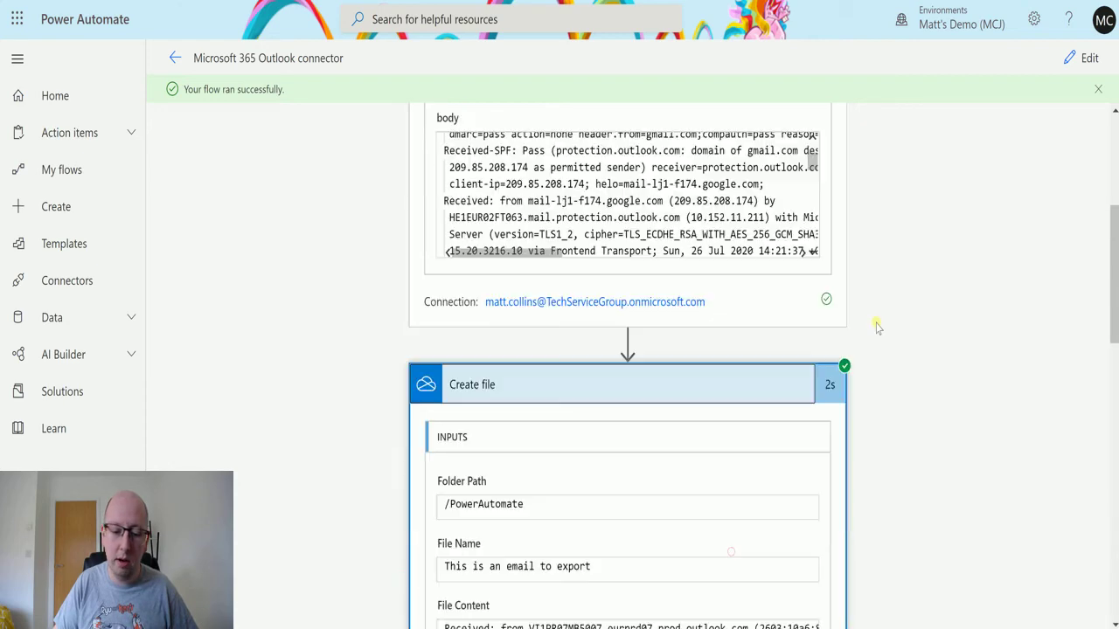
pyautogui.scroll(-2, 835, 350)
pyautogui.scroll(-6, 831, 361)
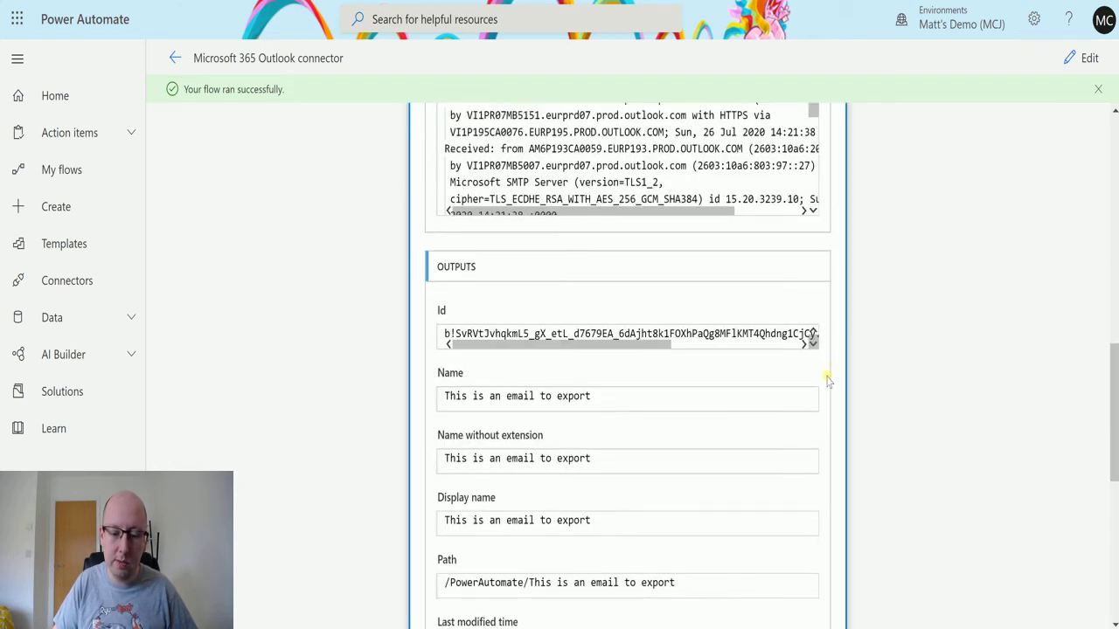
pyautogui.scroll(3, 783, 413)
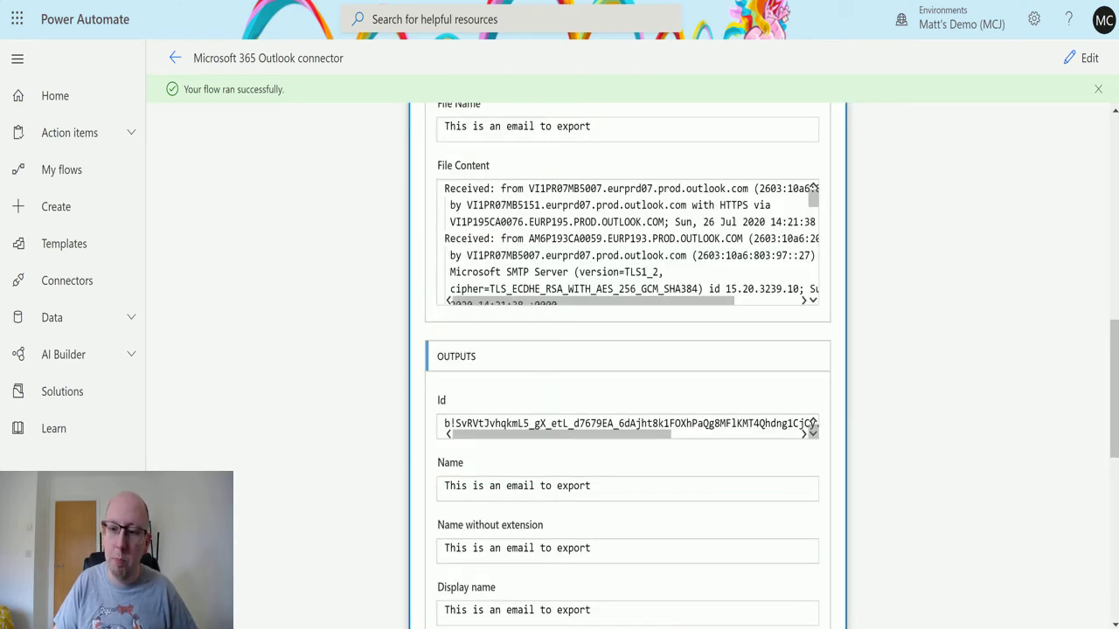
pyautogui.hotkey('ctrl', 'Tab')
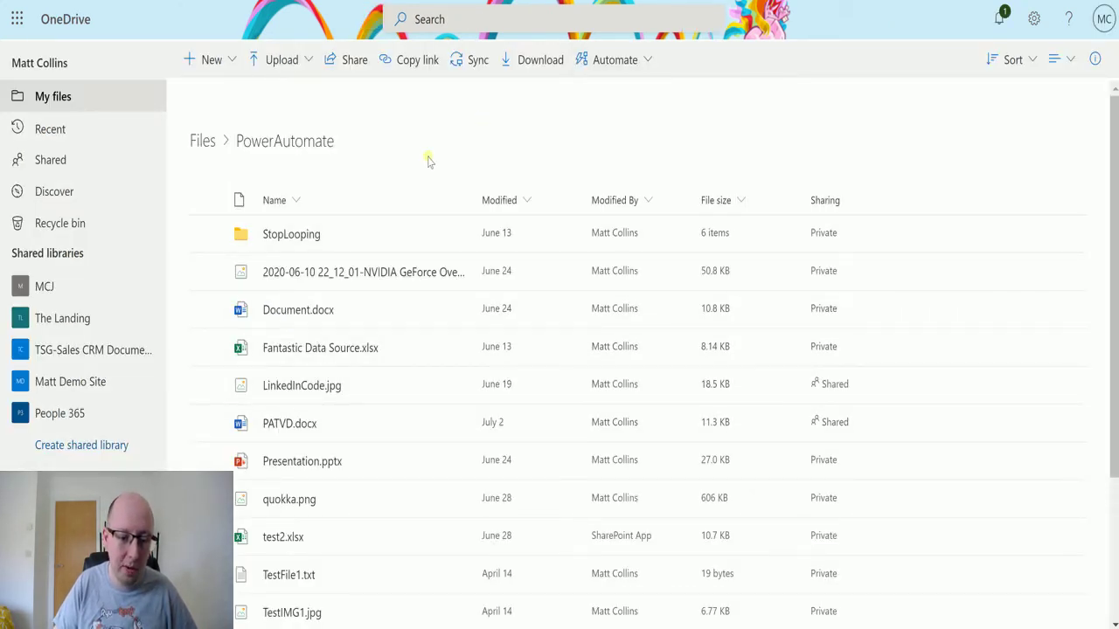
# Step: Preview the exported 'This is an email to export' file in OneDrive
pyautogui.scroll(-2, 404, 241)
pyautogui.scroll(-1, 398, 271)
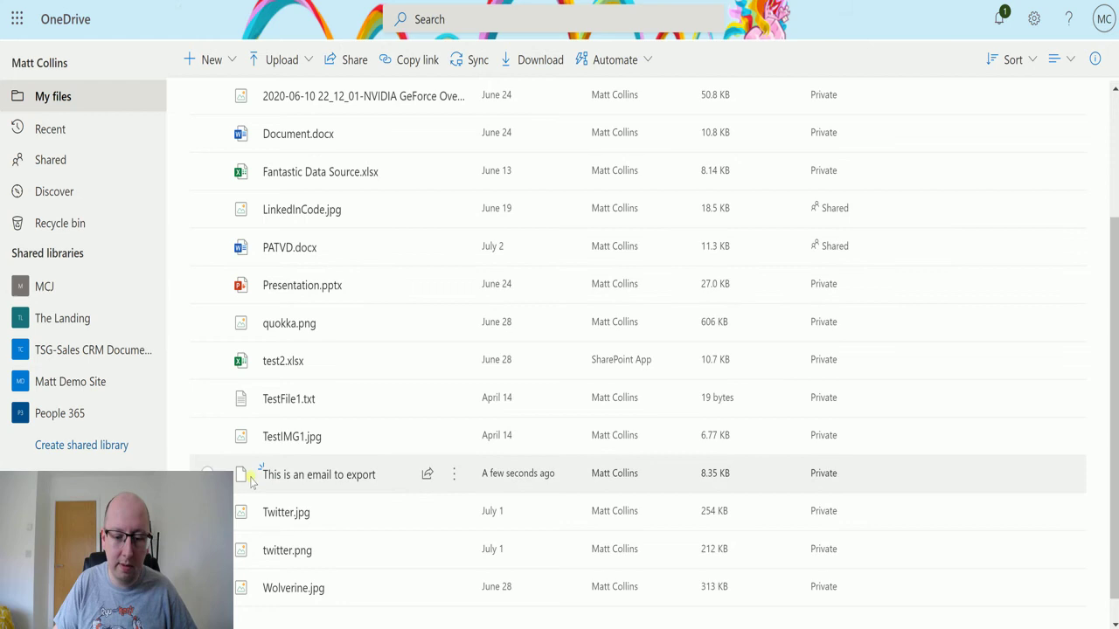
pyautogui.click(365, 476)
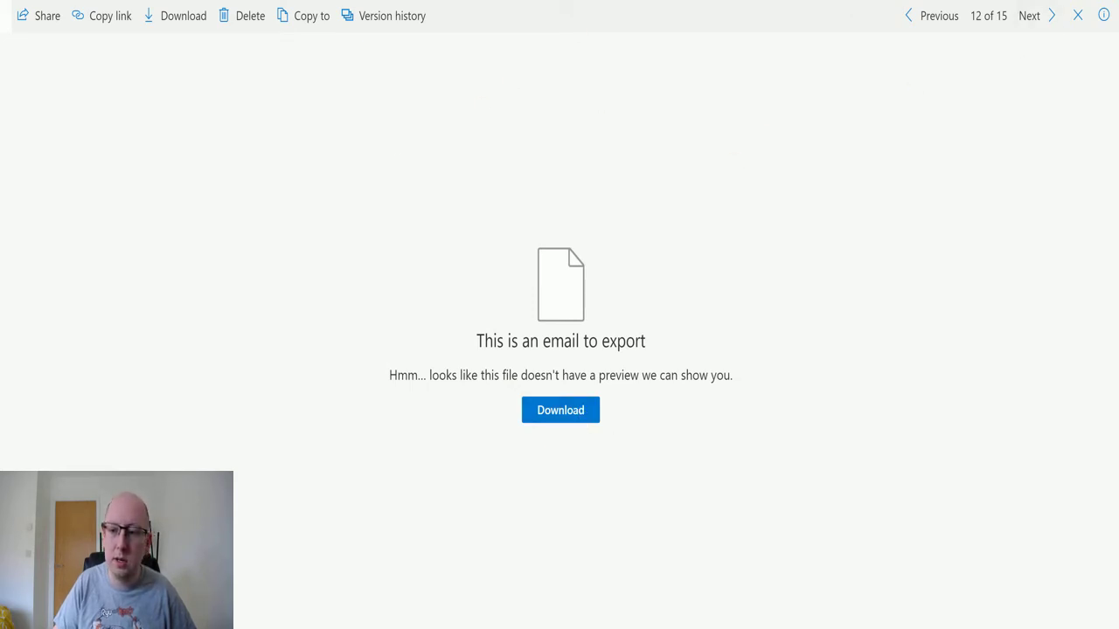
pyautogui.click(1078, 15)
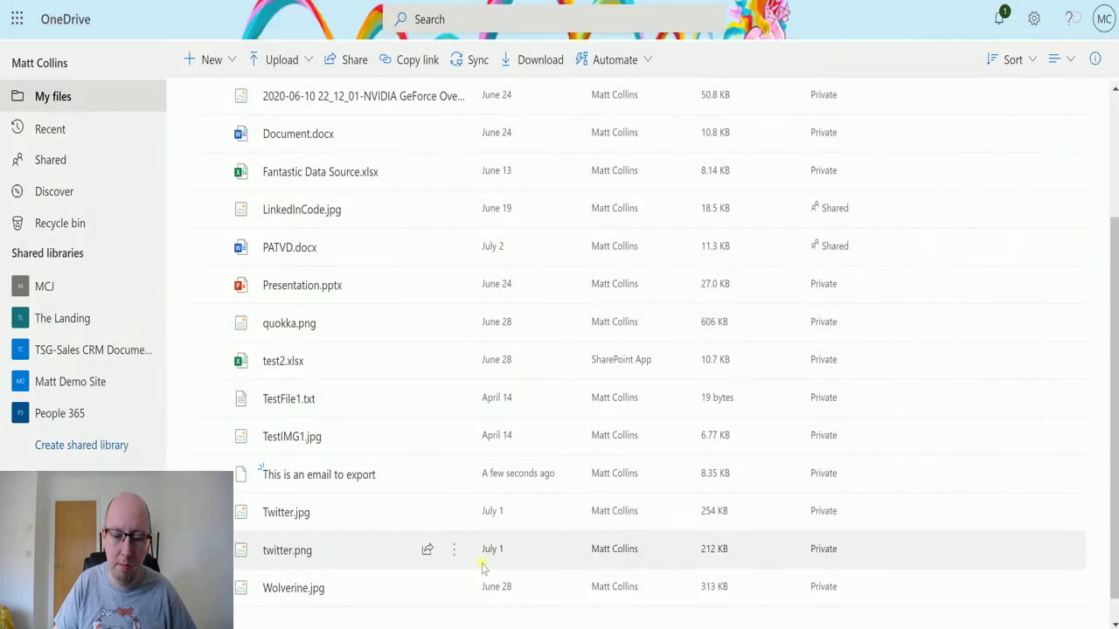
# Step: Rename the file to 'This is an email to export.msg' and preview it again
pyautogui.click(454, 474)
pyautogui.click(491, 513)
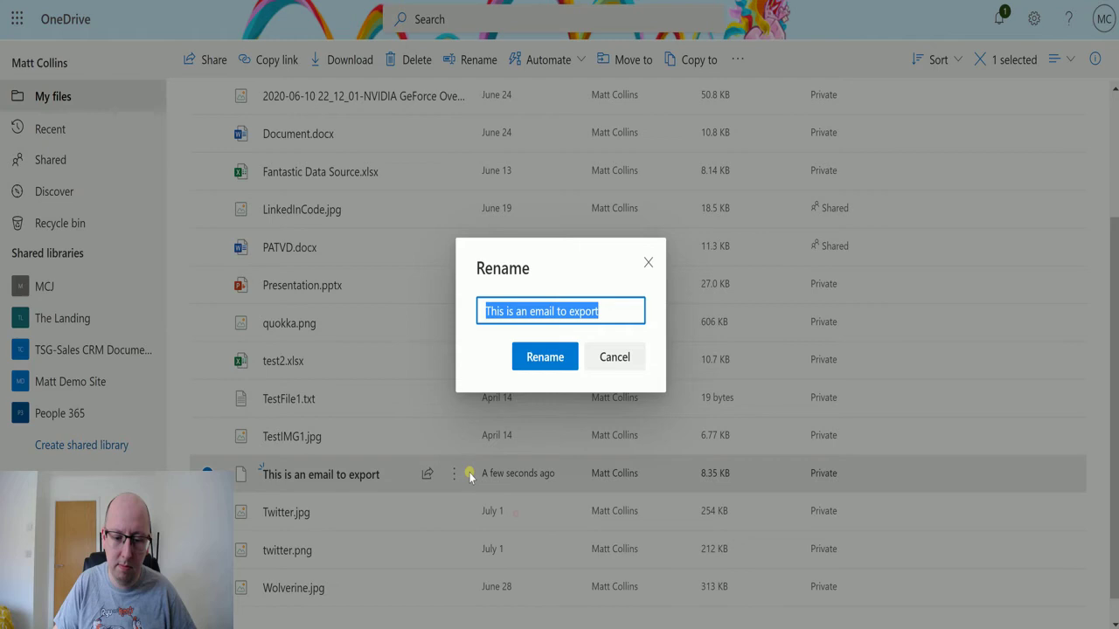
pyautogui.click(620, 305)
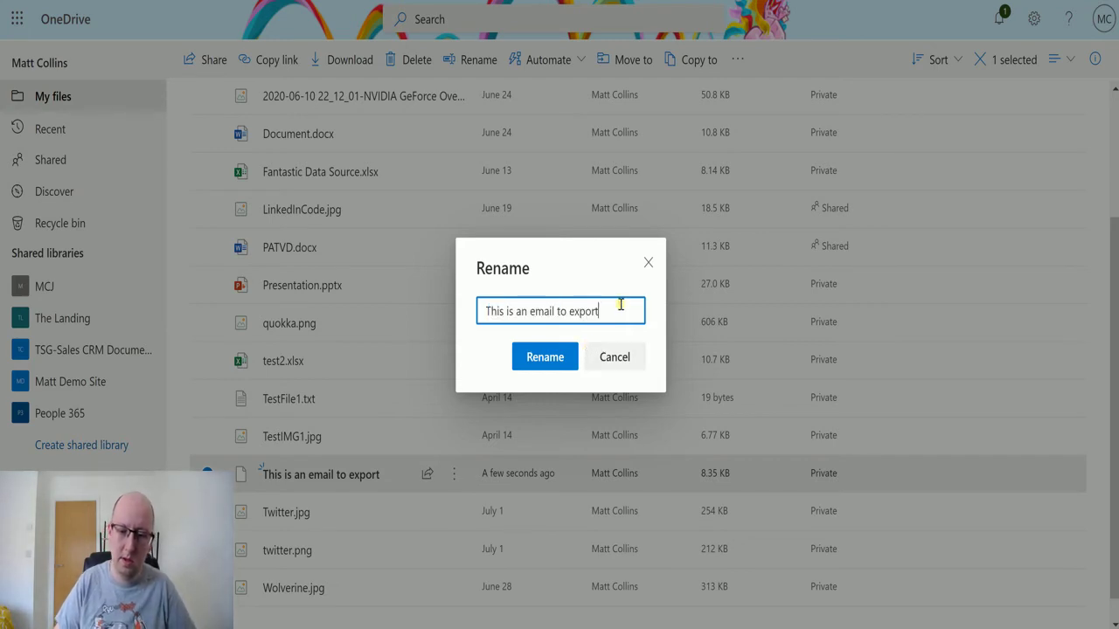
pyautogui.write('.msg')
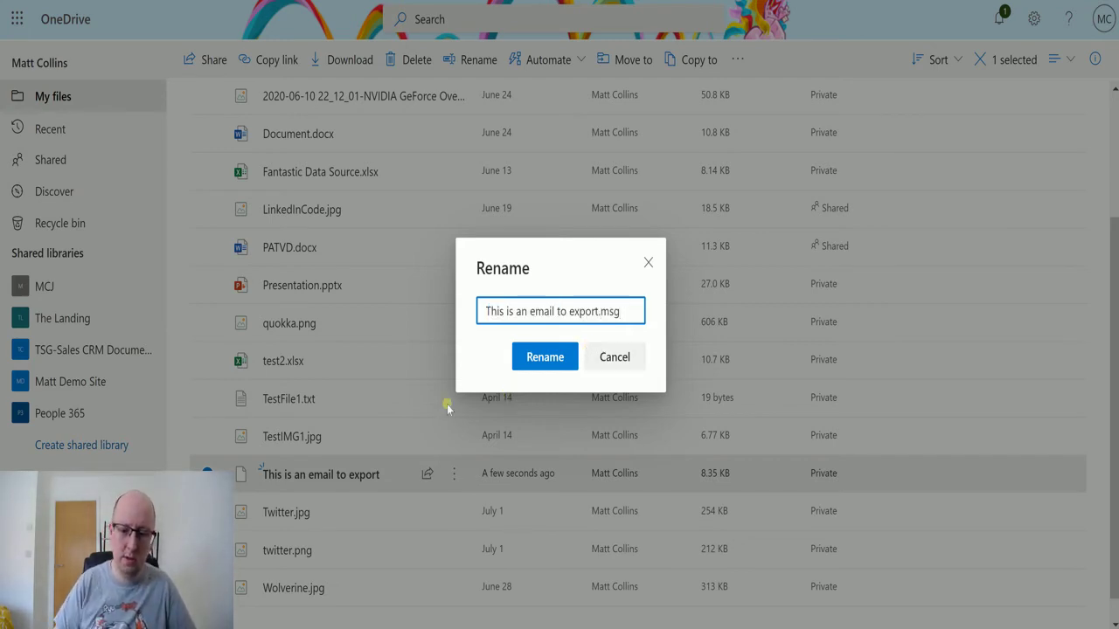
pyautogui.click(524, 360)
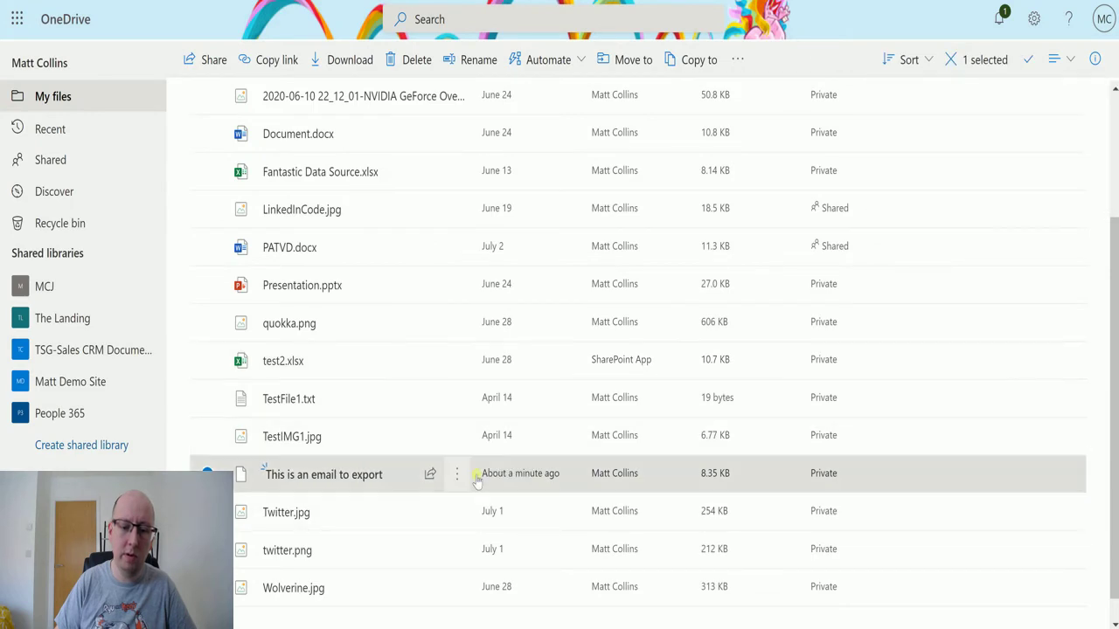
pyautogui.click(297, 479)
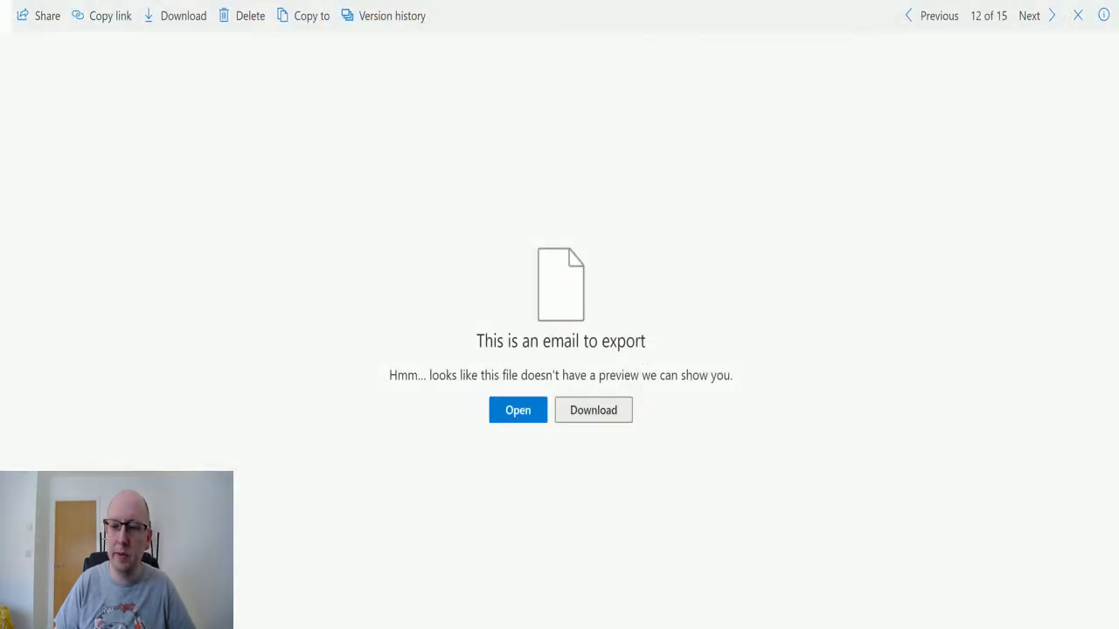
pyautogui.click(1077, 16)
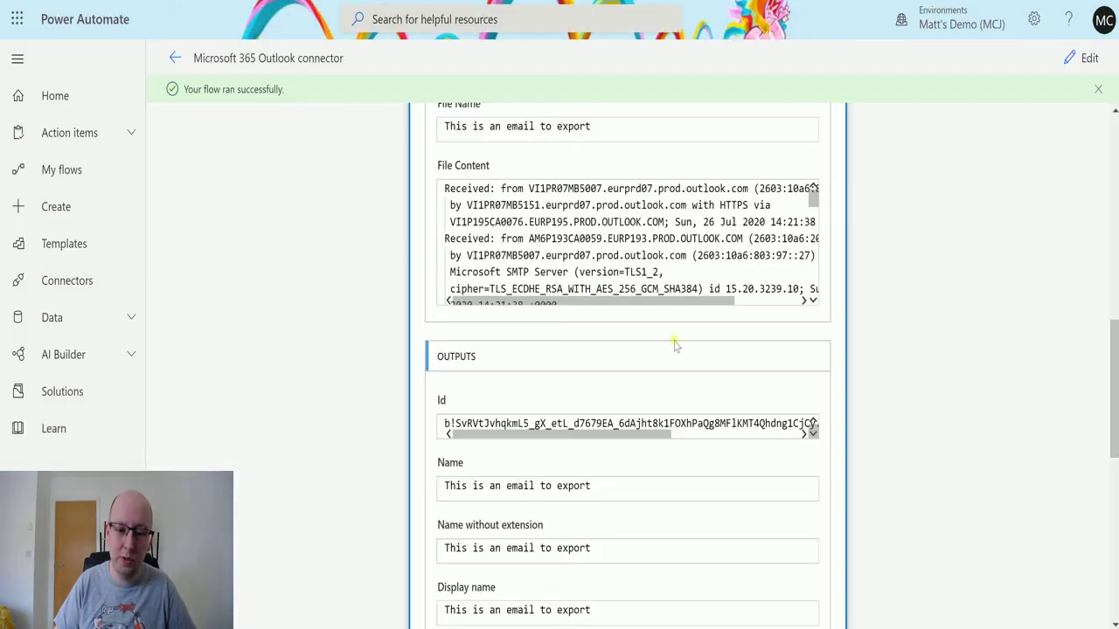
# Step: In edit mode, change the Create file step's File Name to newEmail.msg
pyautogui.scroll(3, 857, 253)
pyautogui.scroll(-2, 740, 337)
pyautogui.scroll(-3, 740, 337)
pyautogui.scroll(3, 762, 379)
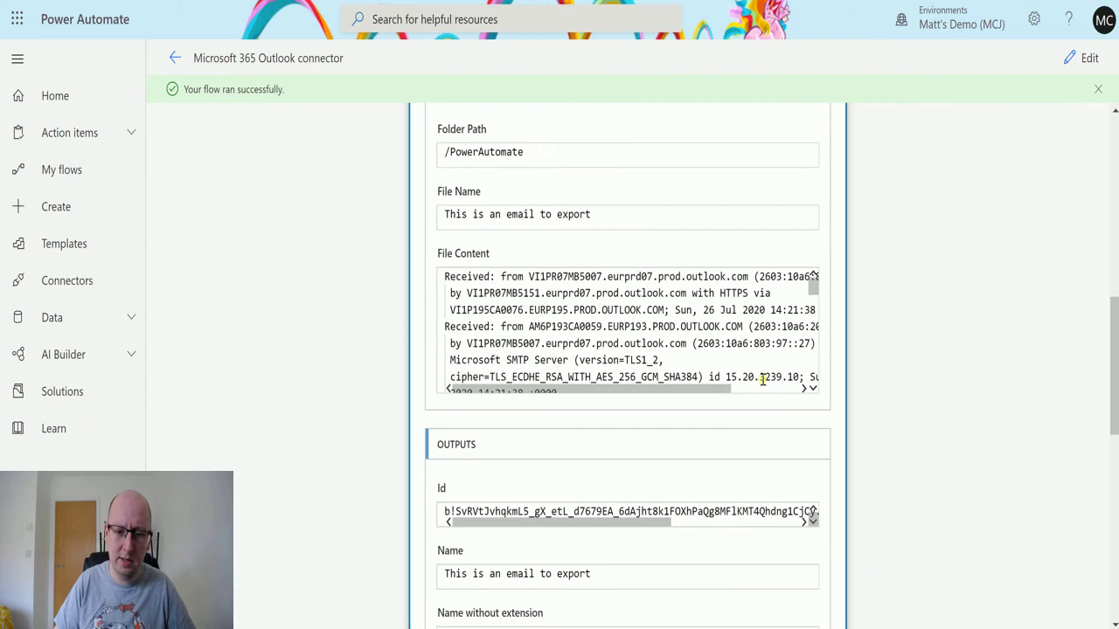
pyautogui.click(1082, 58)
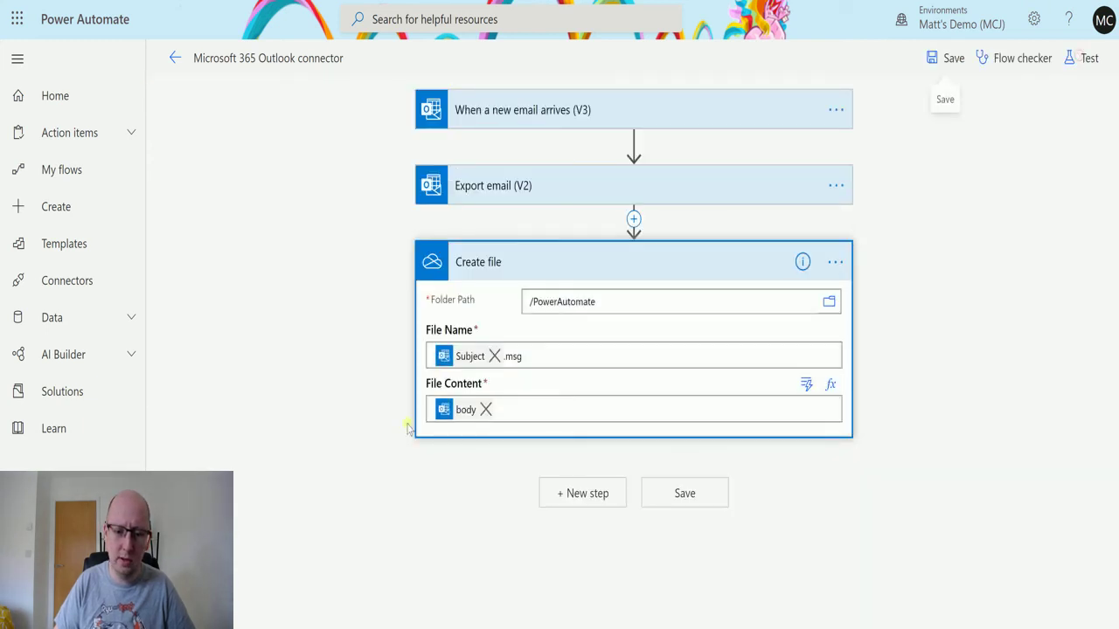
pyautogui.click(554, 352)
pyautogui.press('BackSpace')
pyautogui.press('BackSpace')
pyautogui.press('BackSpace')
pyautogui.press('BackSpace')
pyautogui.press('BackSpace')
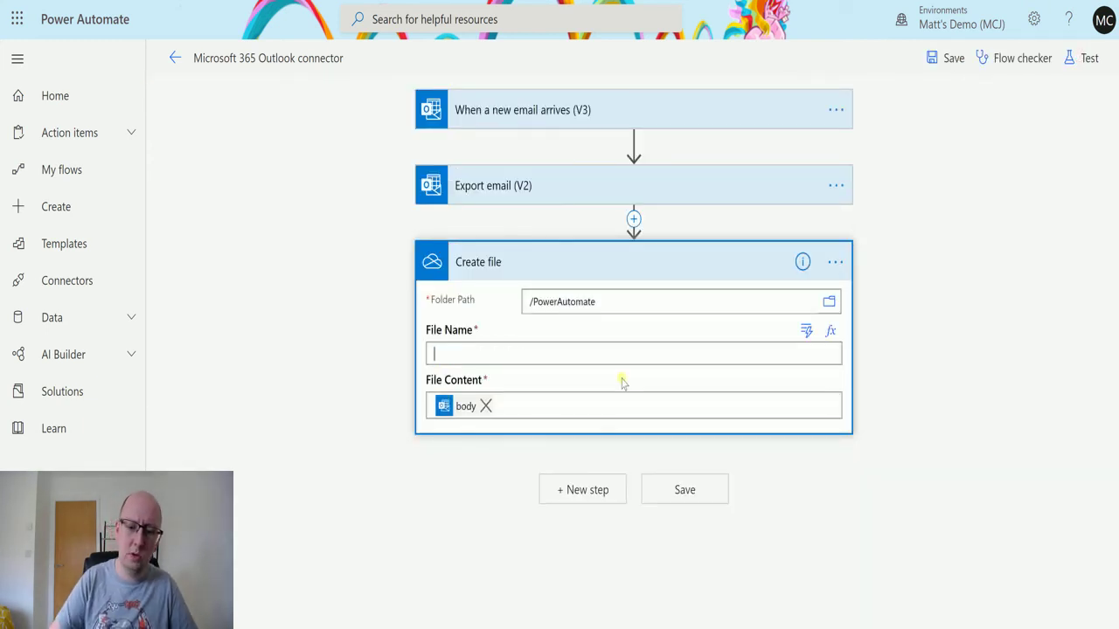
pyautogui.write('newEmail.msg')
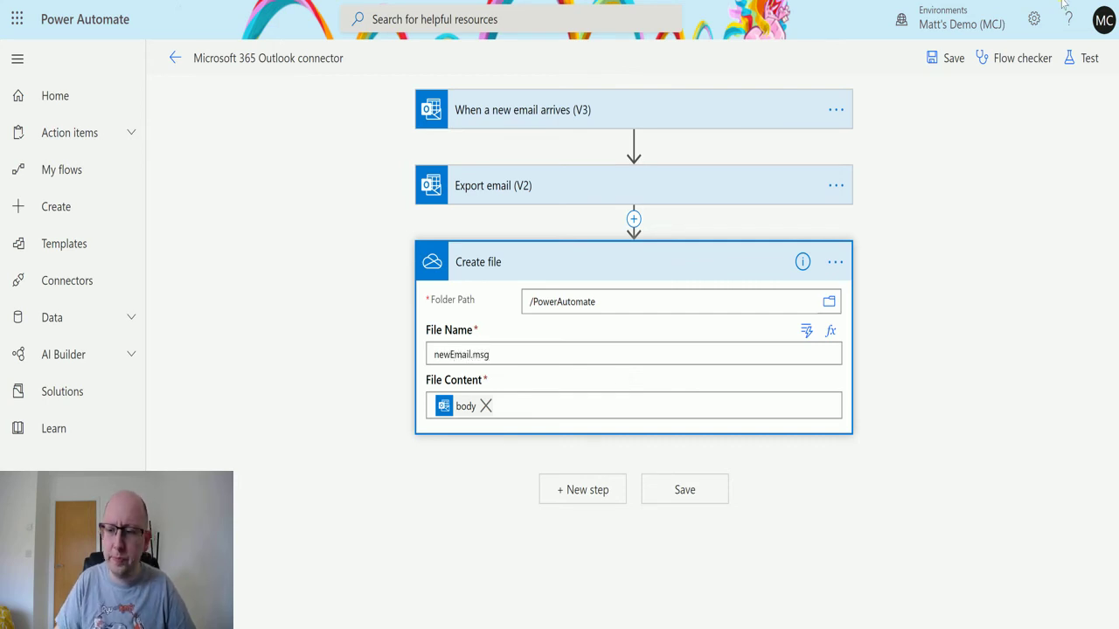
# Step: Save the flow and re-test it using the most recent previous run's data
pyautogui.click(1084, 58)
pyautogui.click(913, 177)
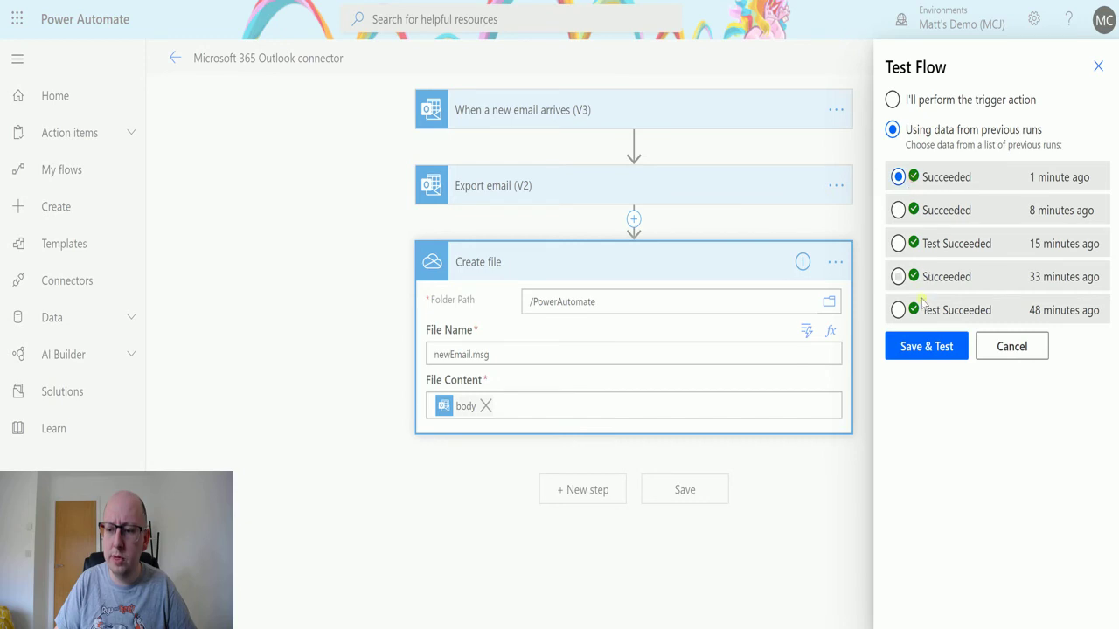
pyautogui.click(920, 347)
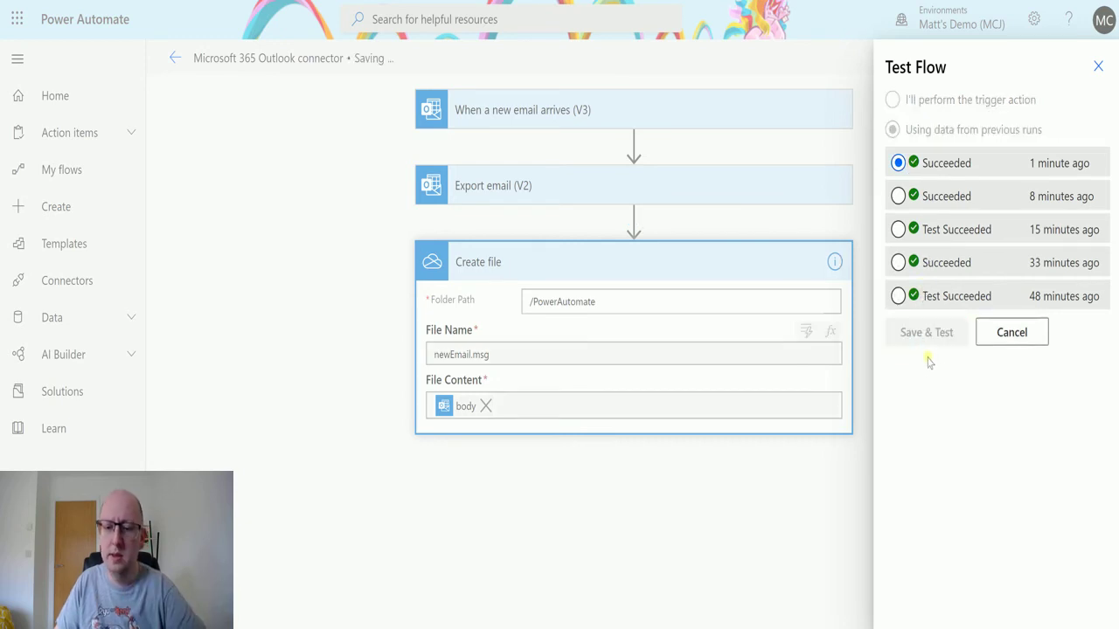
pyautogui.click(985, 340)
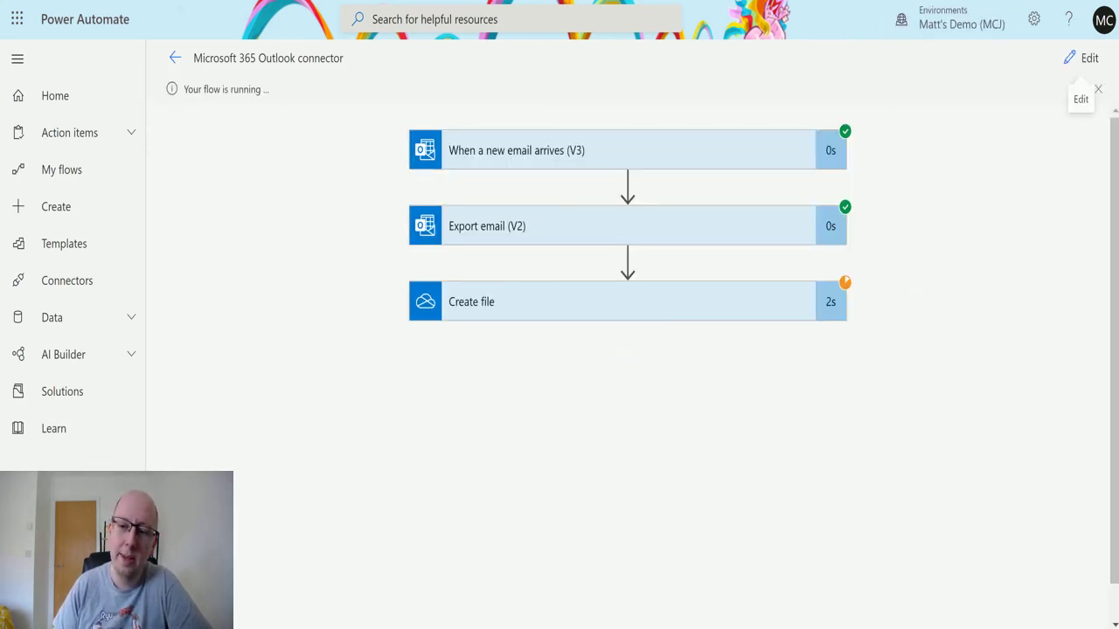
# Step: In OneDrive, preview the 8.35 KB newEmail.msg as a readable email, then close the preview
pyautogui.hotkey('ctrl', 'Tab')
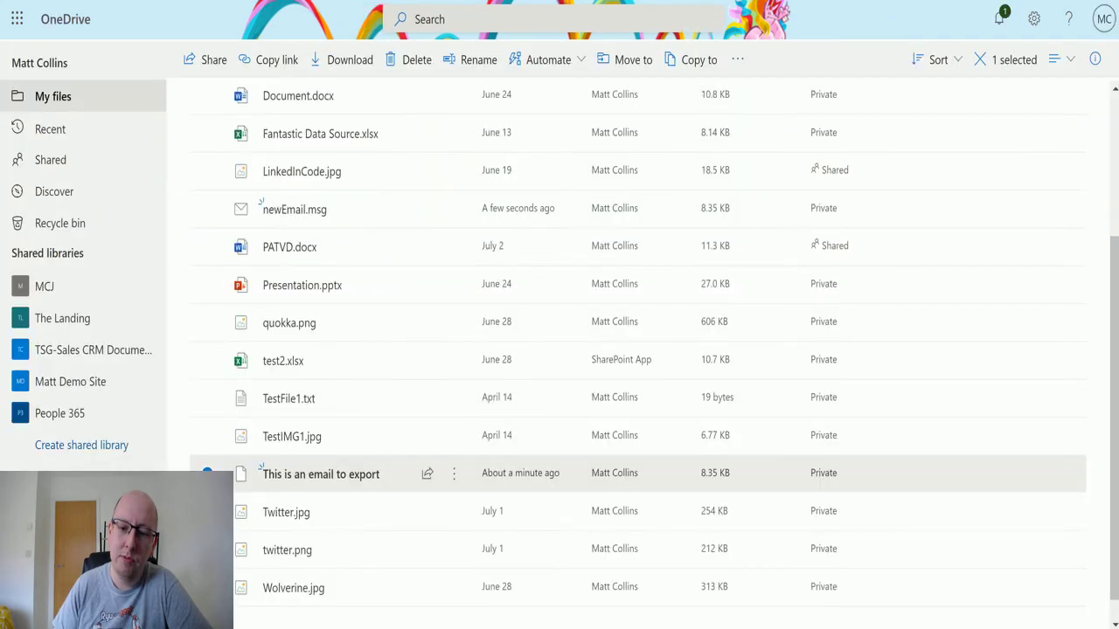
pyautogui.click(308, 211)
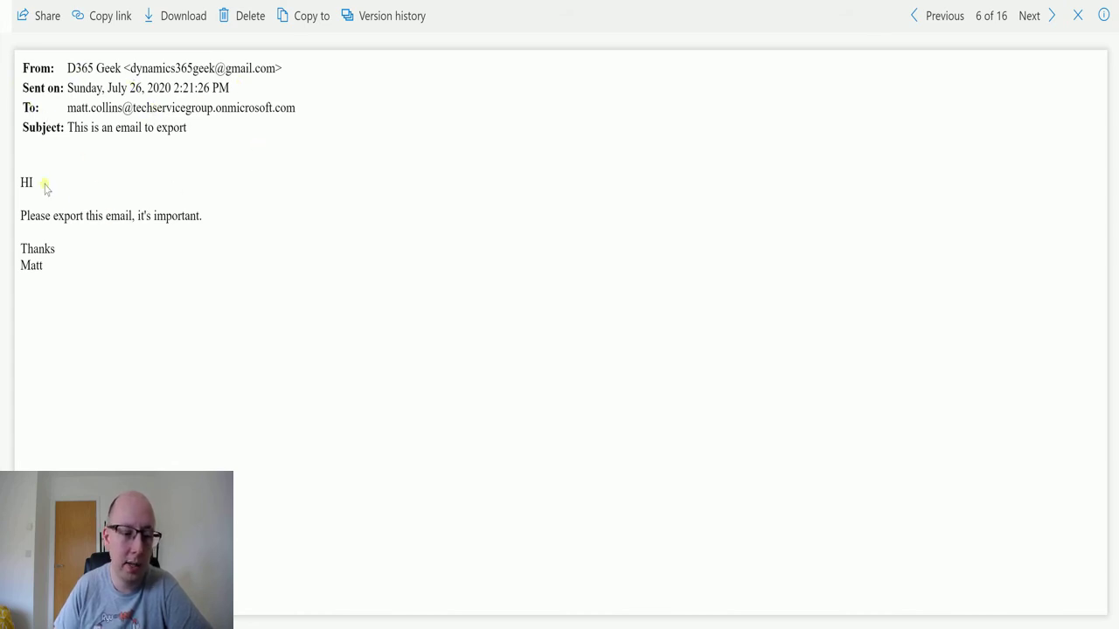
pyautogui.click(1078, 15)
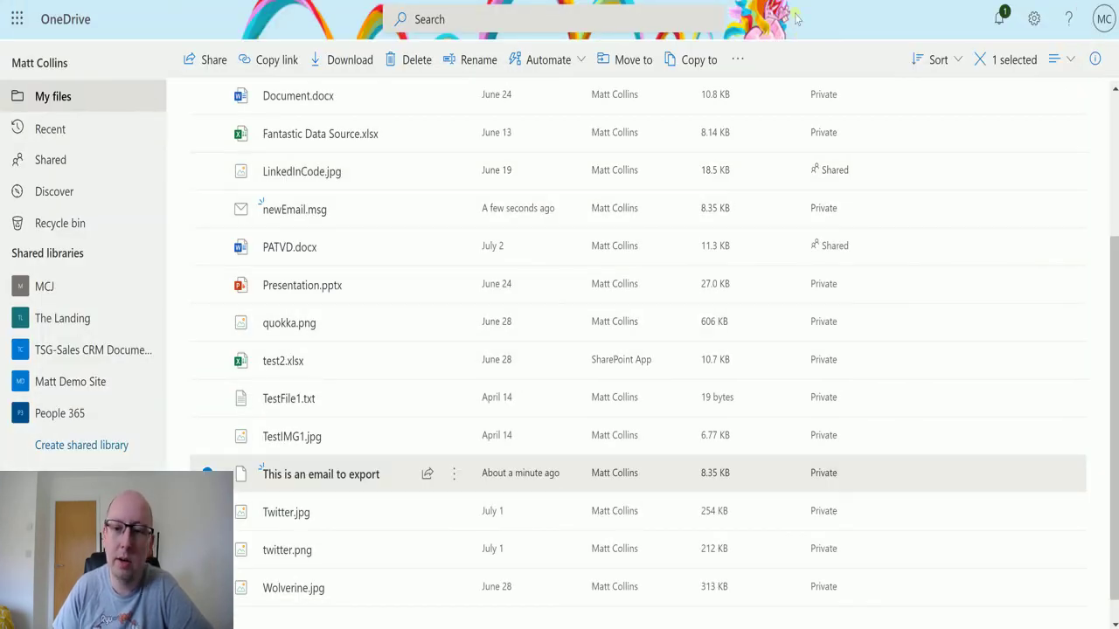
# Step: Go past the Outlook inbox back to the Power Automate run showing all three steps succeeded
pyautogui.hotkey('ctrl', 'tab')
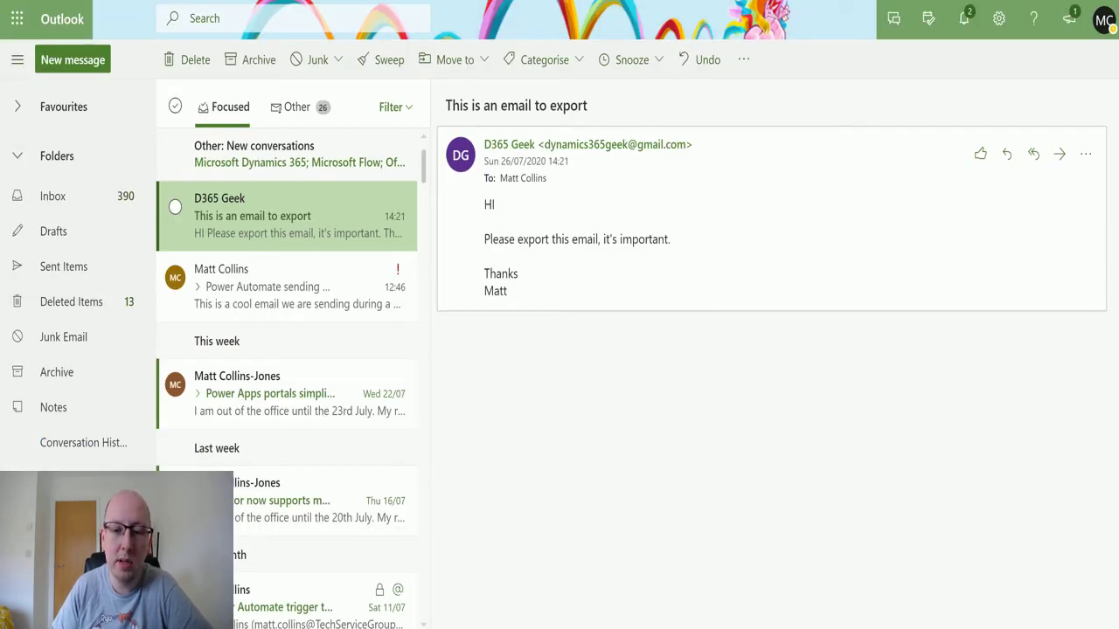
pyautogui.hotkey('ctrl', 'Tab')
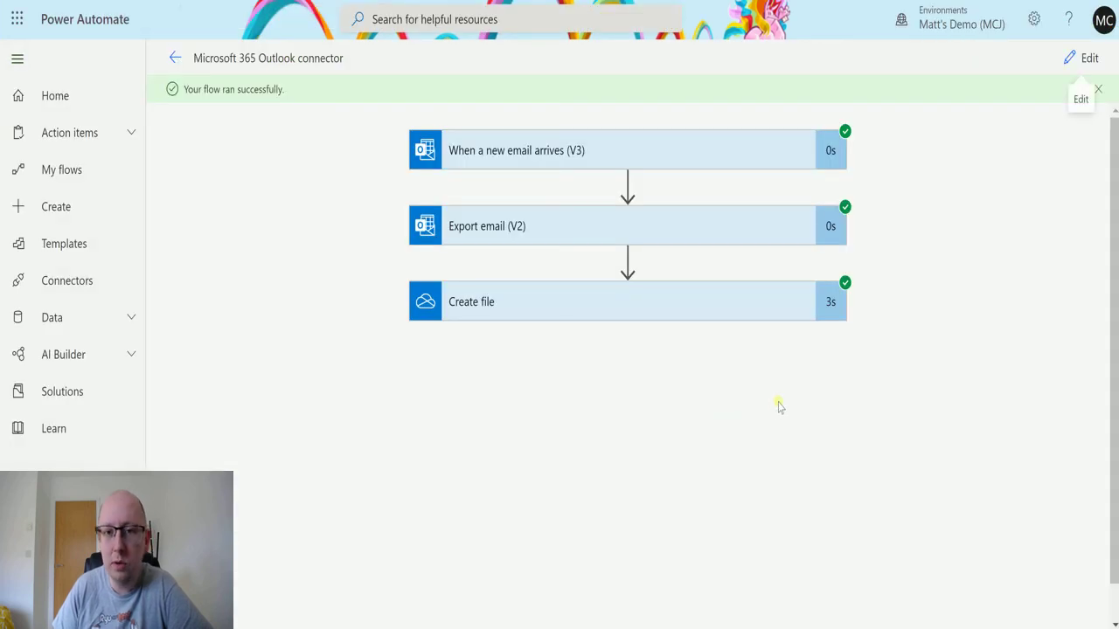